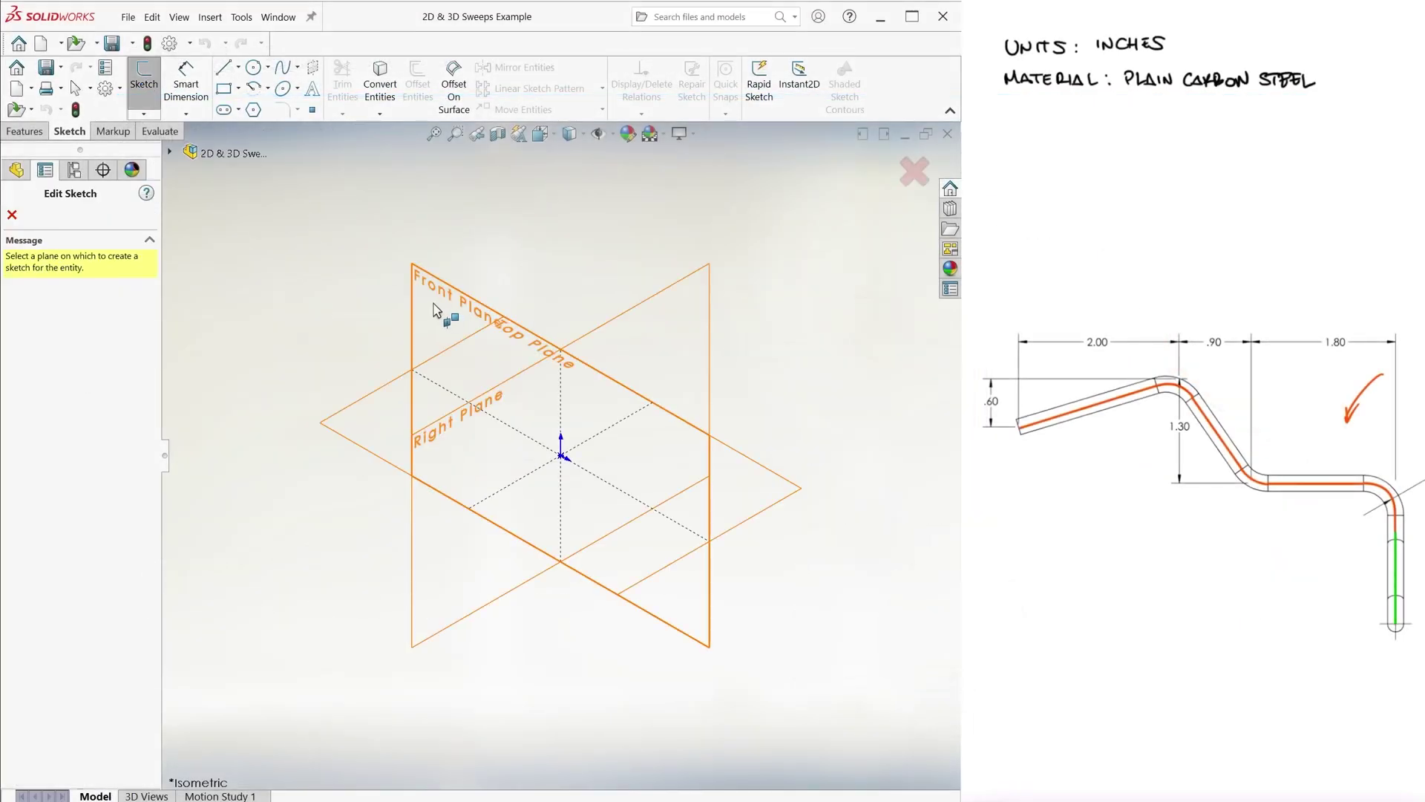
Draw a connected line chain from the origin on the Front Plane.
left_click(223, 66)
left_click(560, 455)
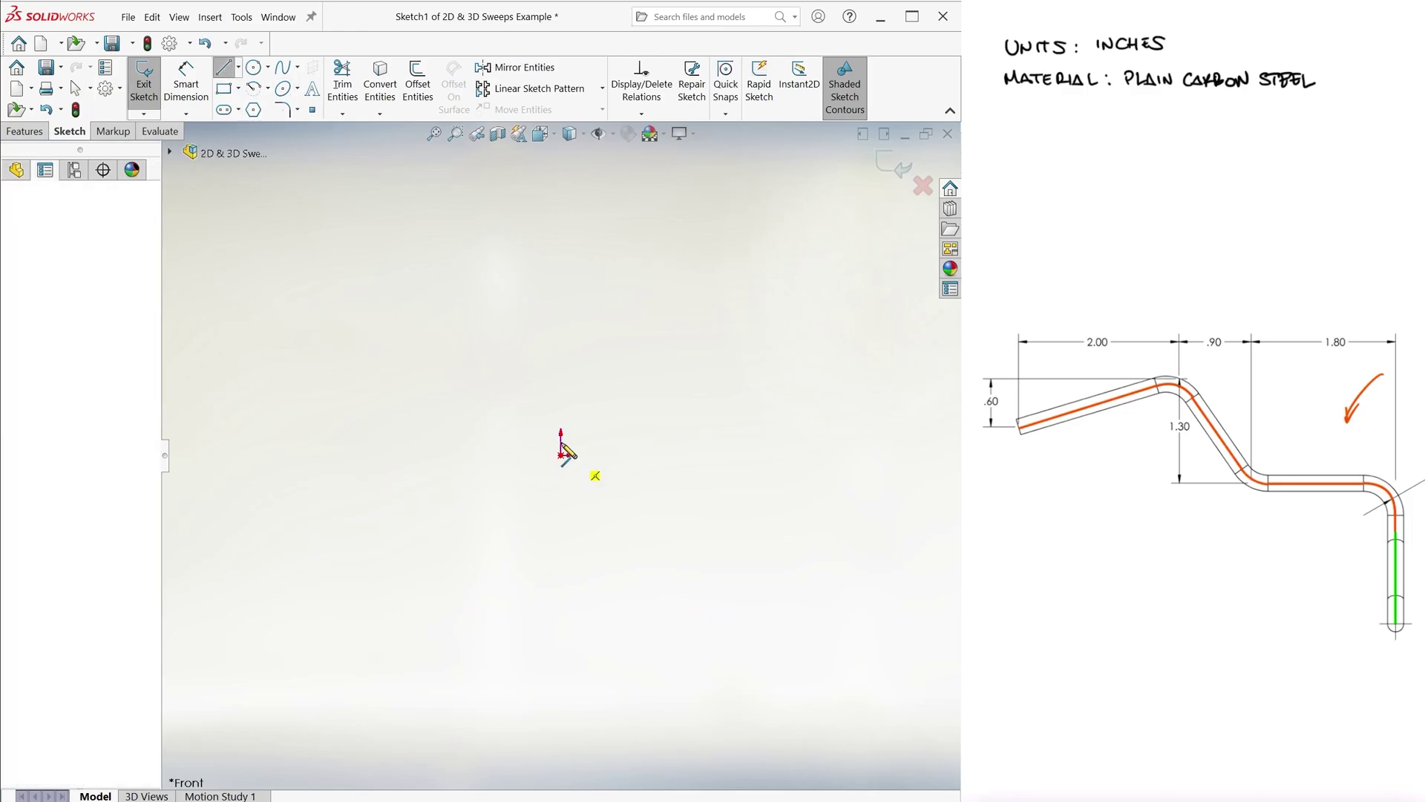
left_click(560, 397)
left_click(391, 397)
left_click(310, 242)
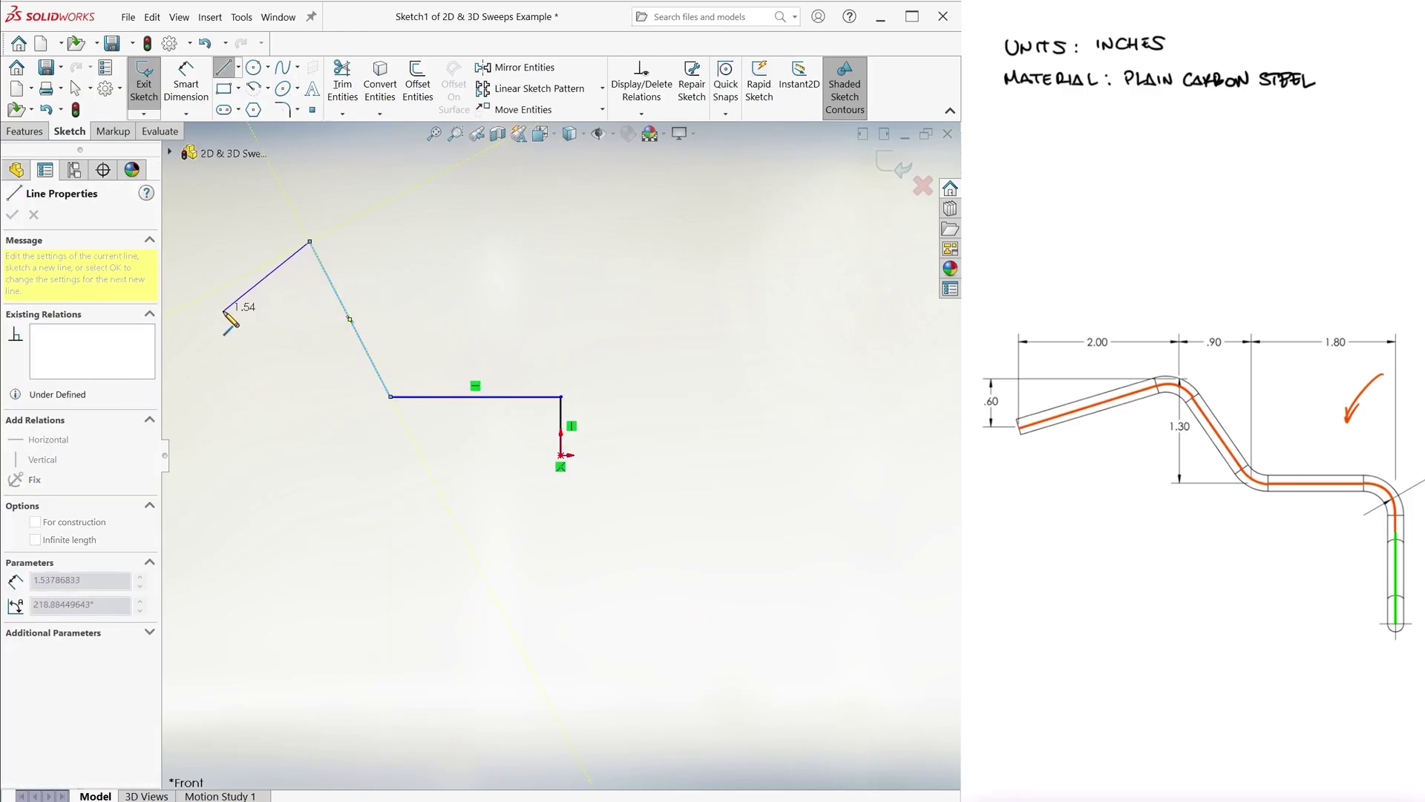
double_click(223, 311)
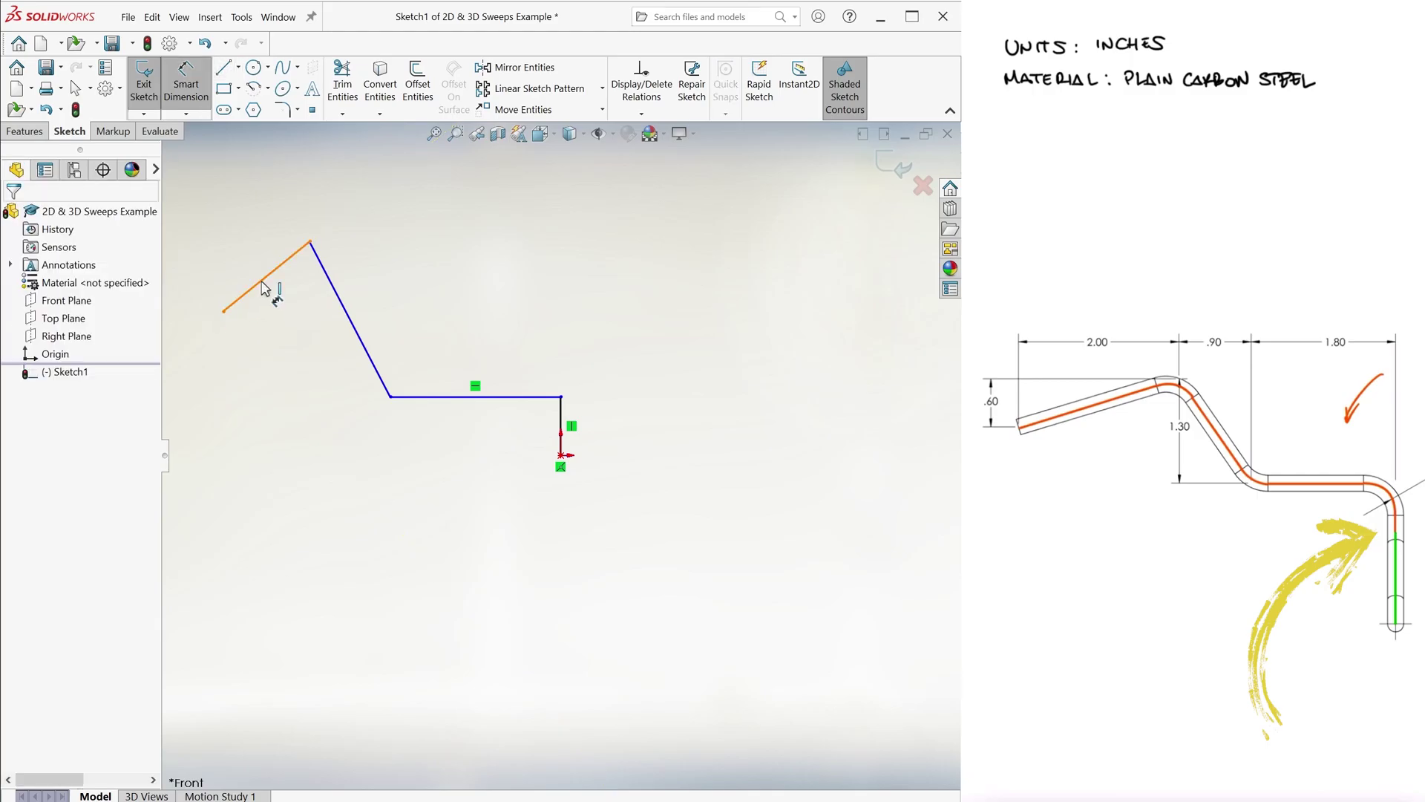
Dimension the path lines 2.00, .60, 1.30, 1.80, .90 and the final vertical 1.00.
left_click(258, 236)
left_click(194, 297)
left_click(353, 372)
left_click(445, 375)
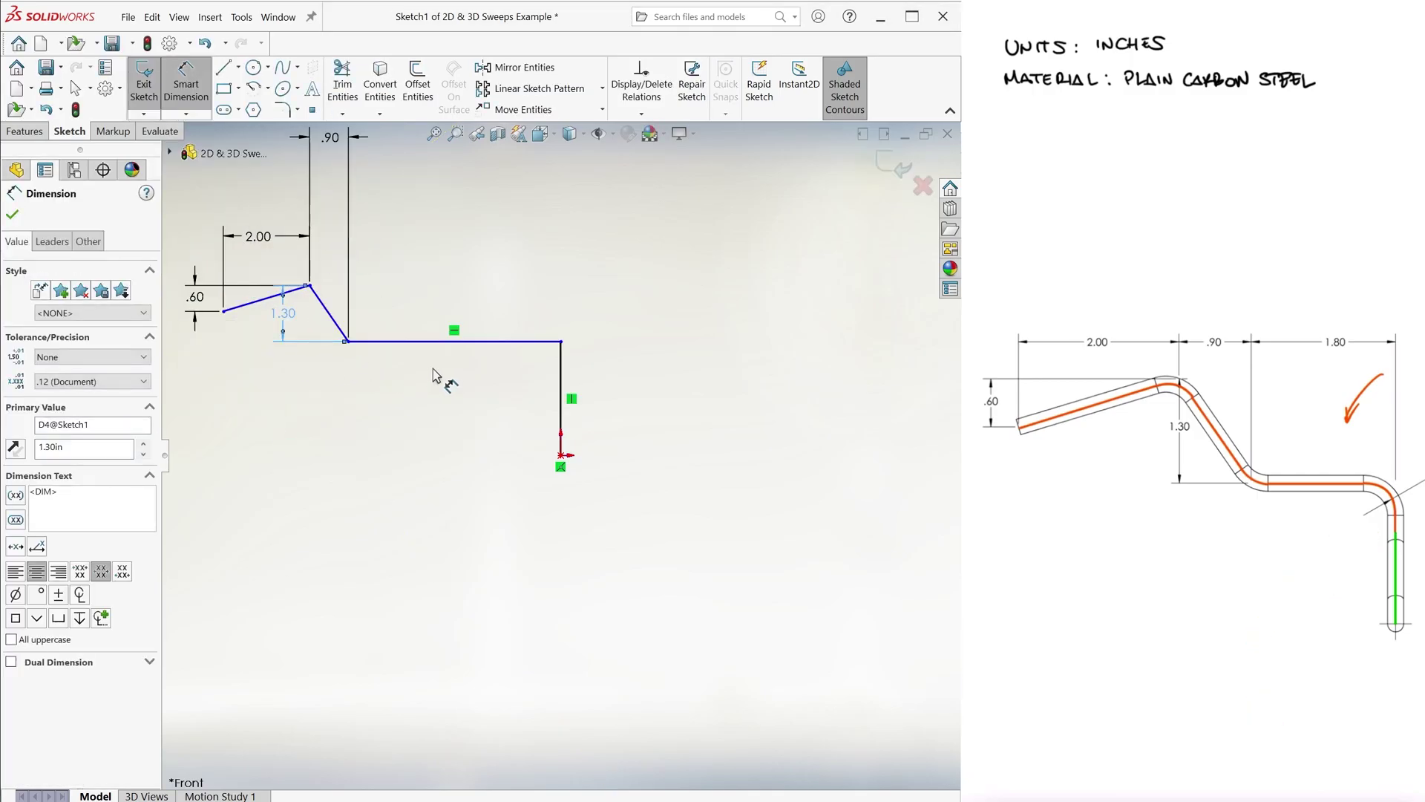
left_click(556, 232)
left_click(523, 396)
key("Escape")
left_click(547, 488)
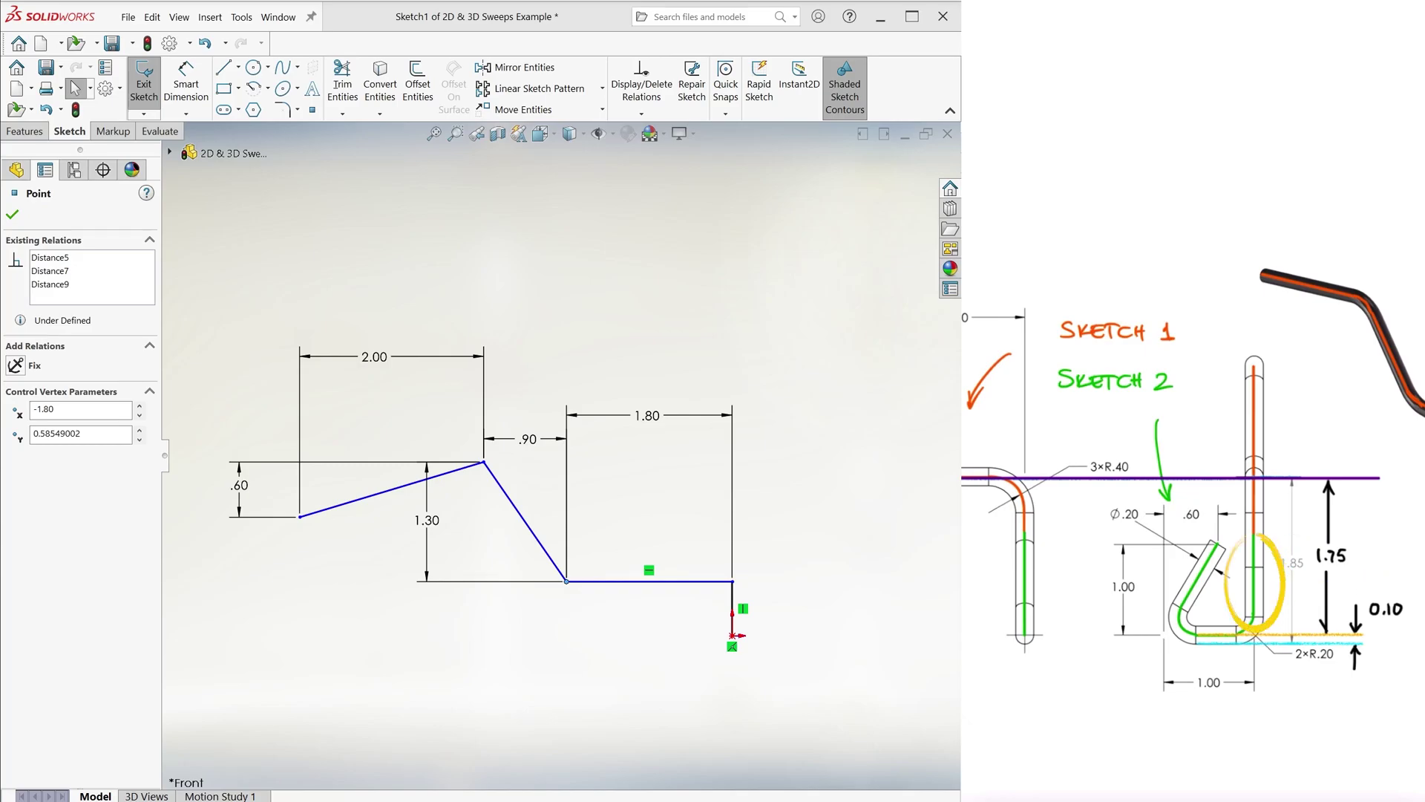
left_click(819, 607)
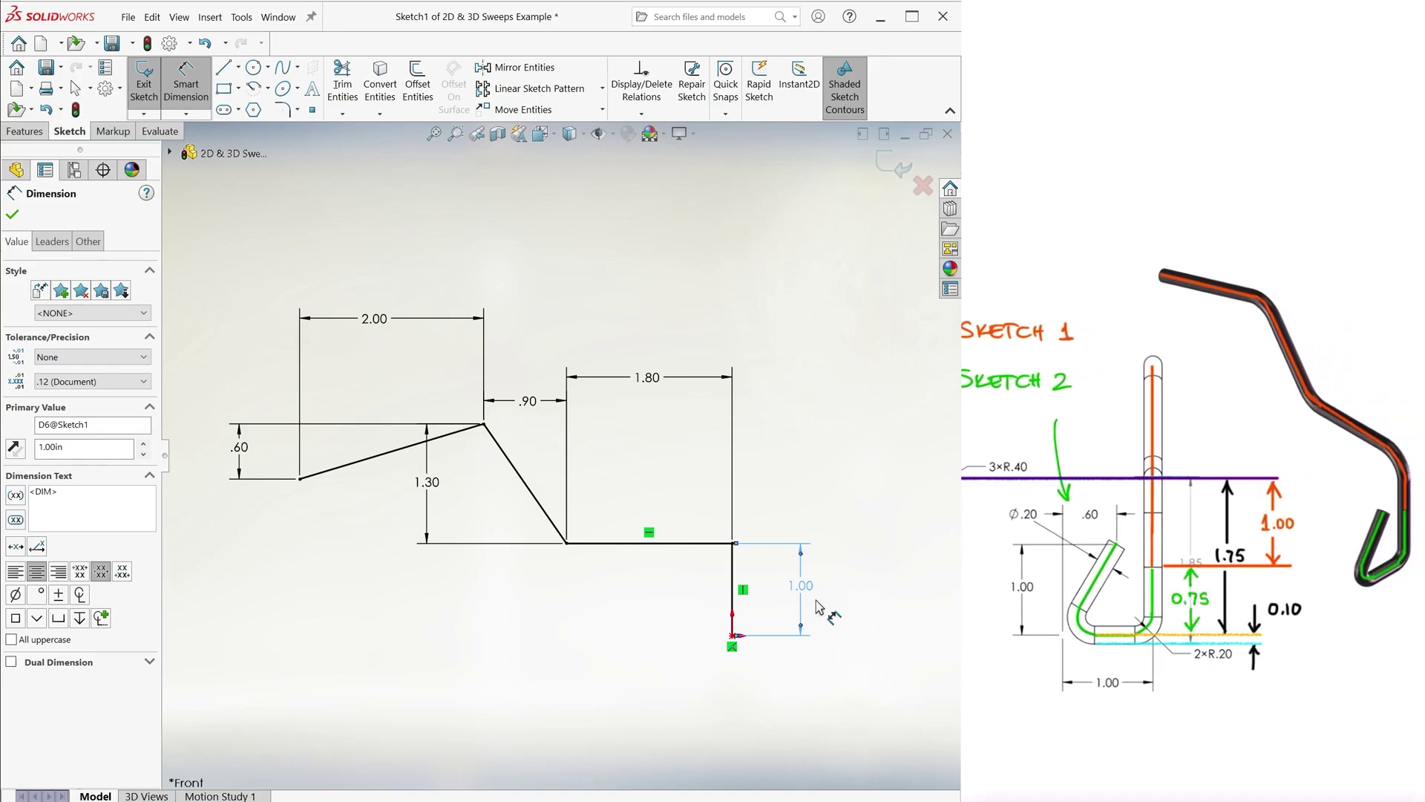
Add 0.40 in sketch fillets to the three corner vertices of Sketch1.
key("Escape")
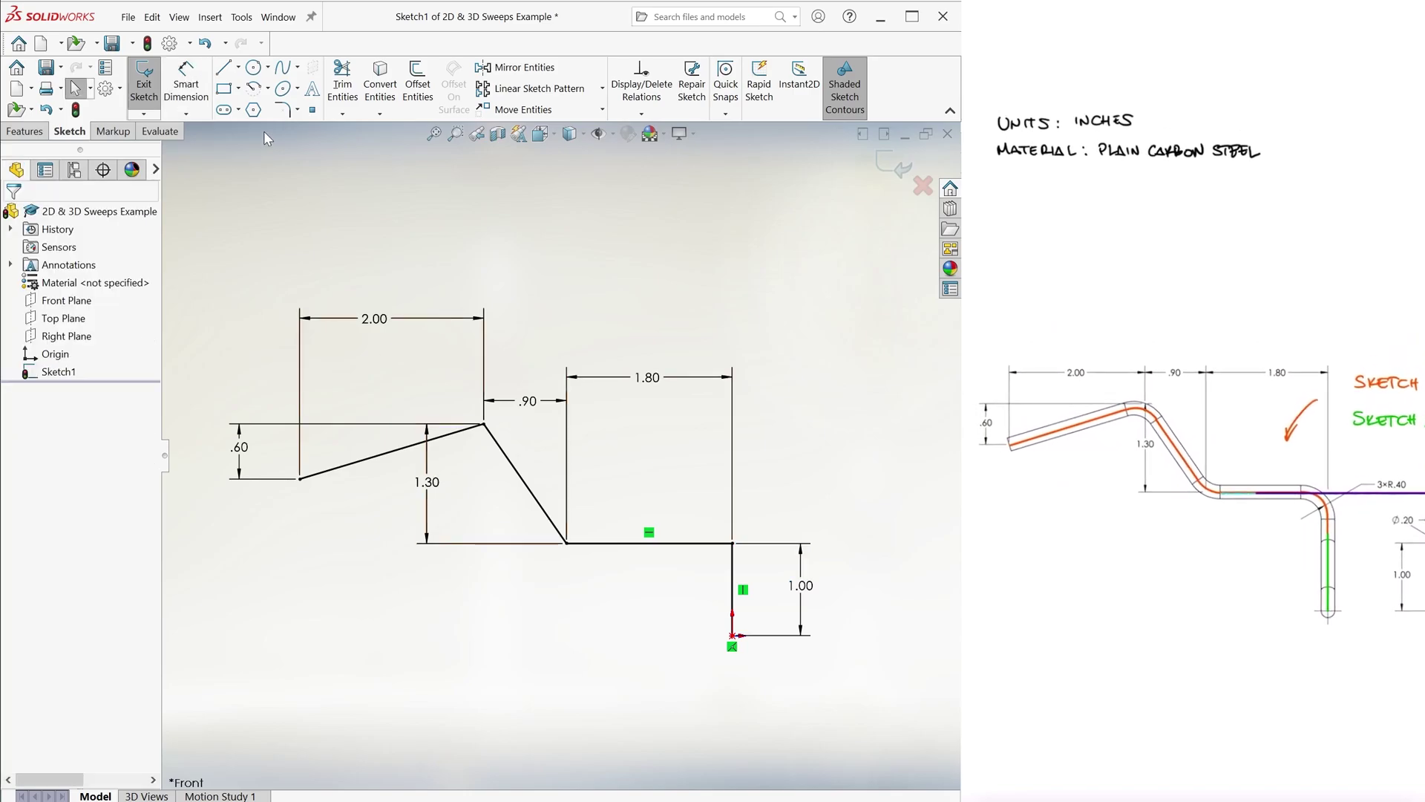
left_click(282, 109)
left_click(483, 423)
left_click(566, 542)
left_click(732, 543)
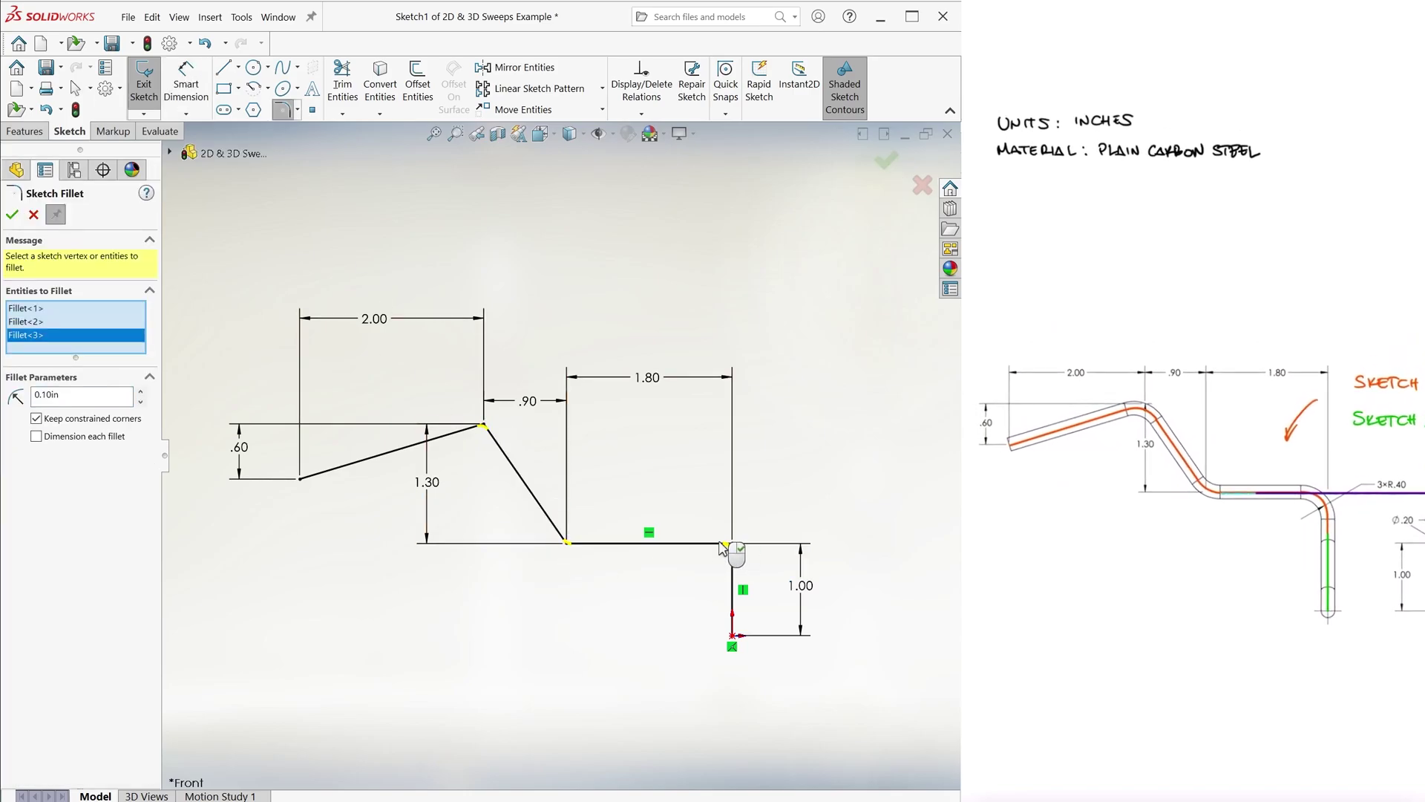
type("0.40")
left_click(12, 214)
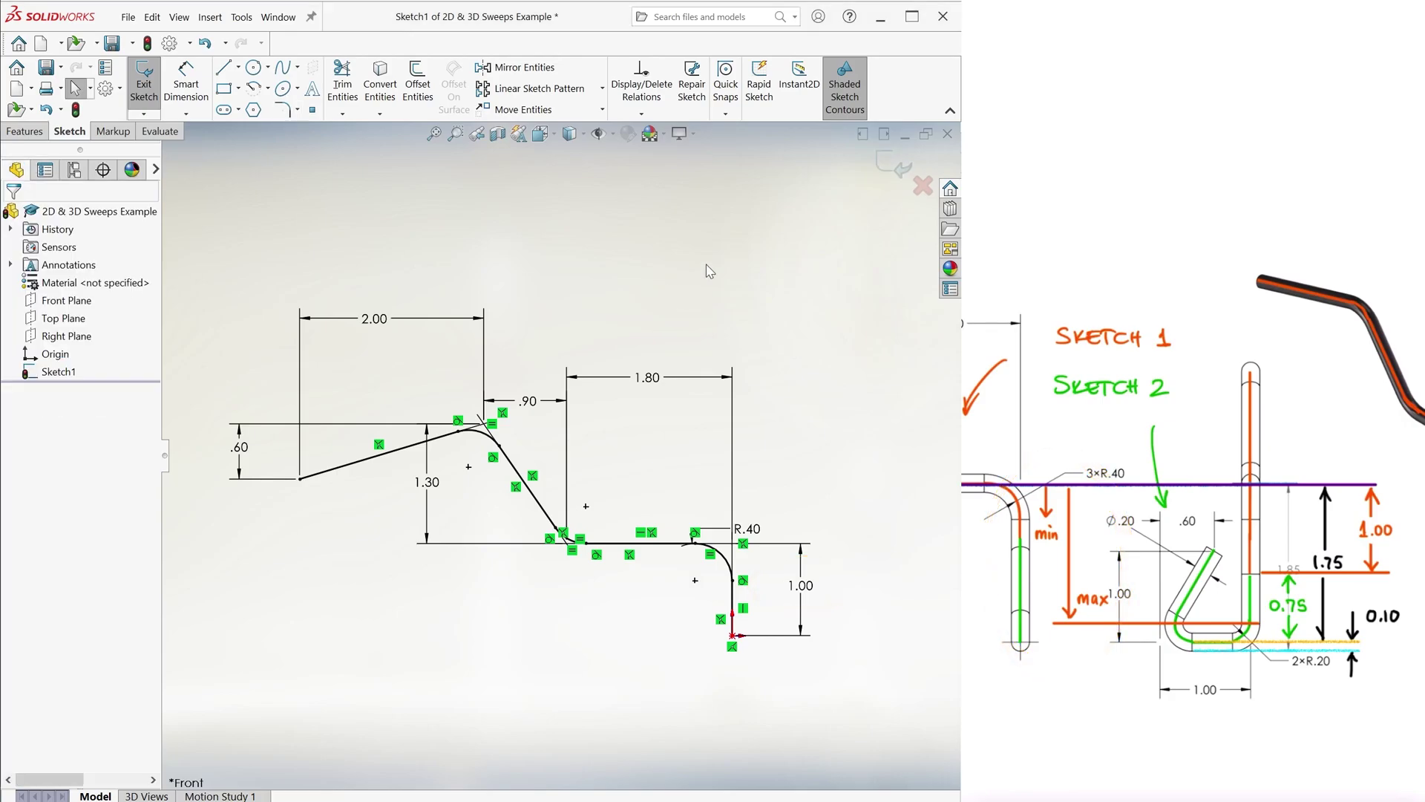
Exit Sketch1 and draw the Right Plane hook, dimensioned .60, 1.00, .75 with R.20 fillets.
left_click(146, 81)
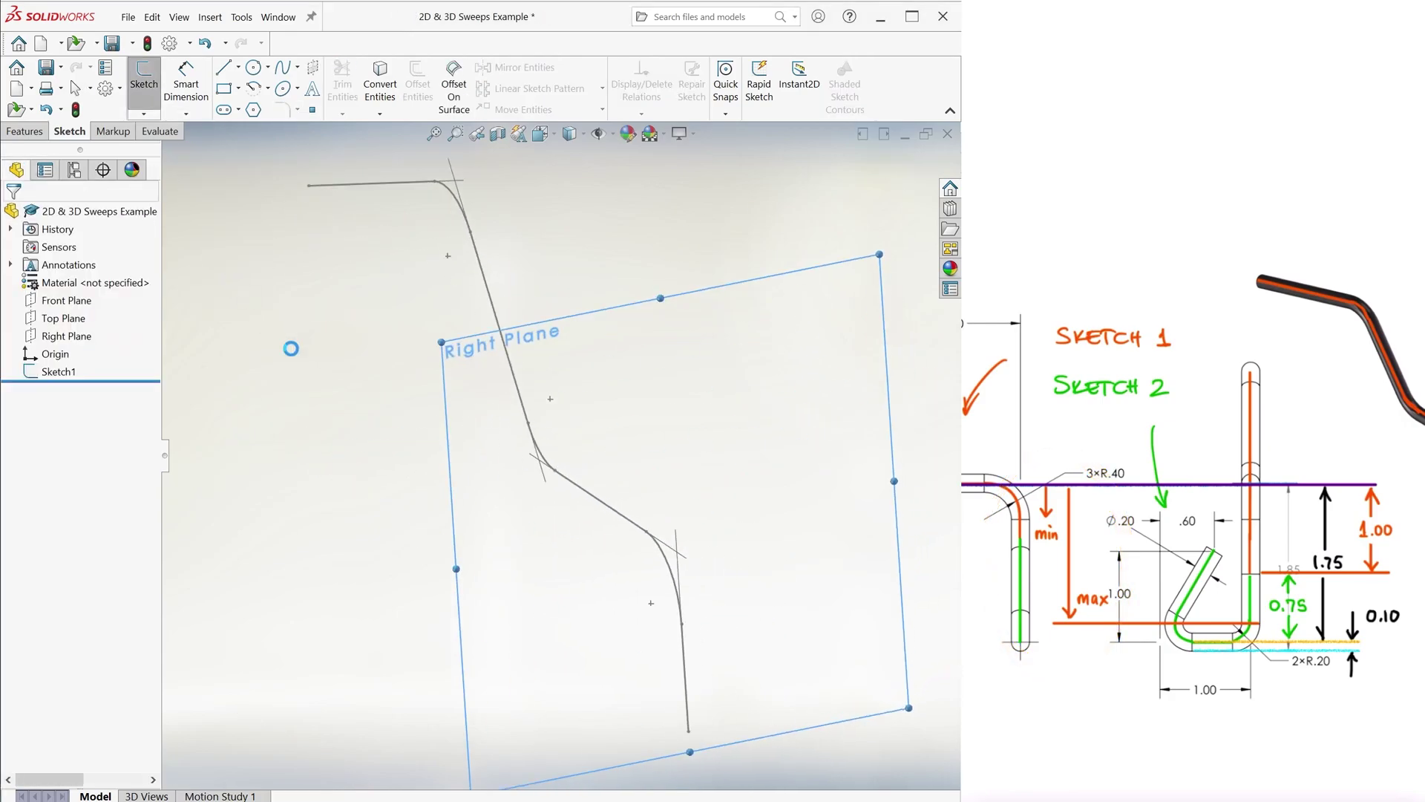
left_click(239, 278)
key("l")
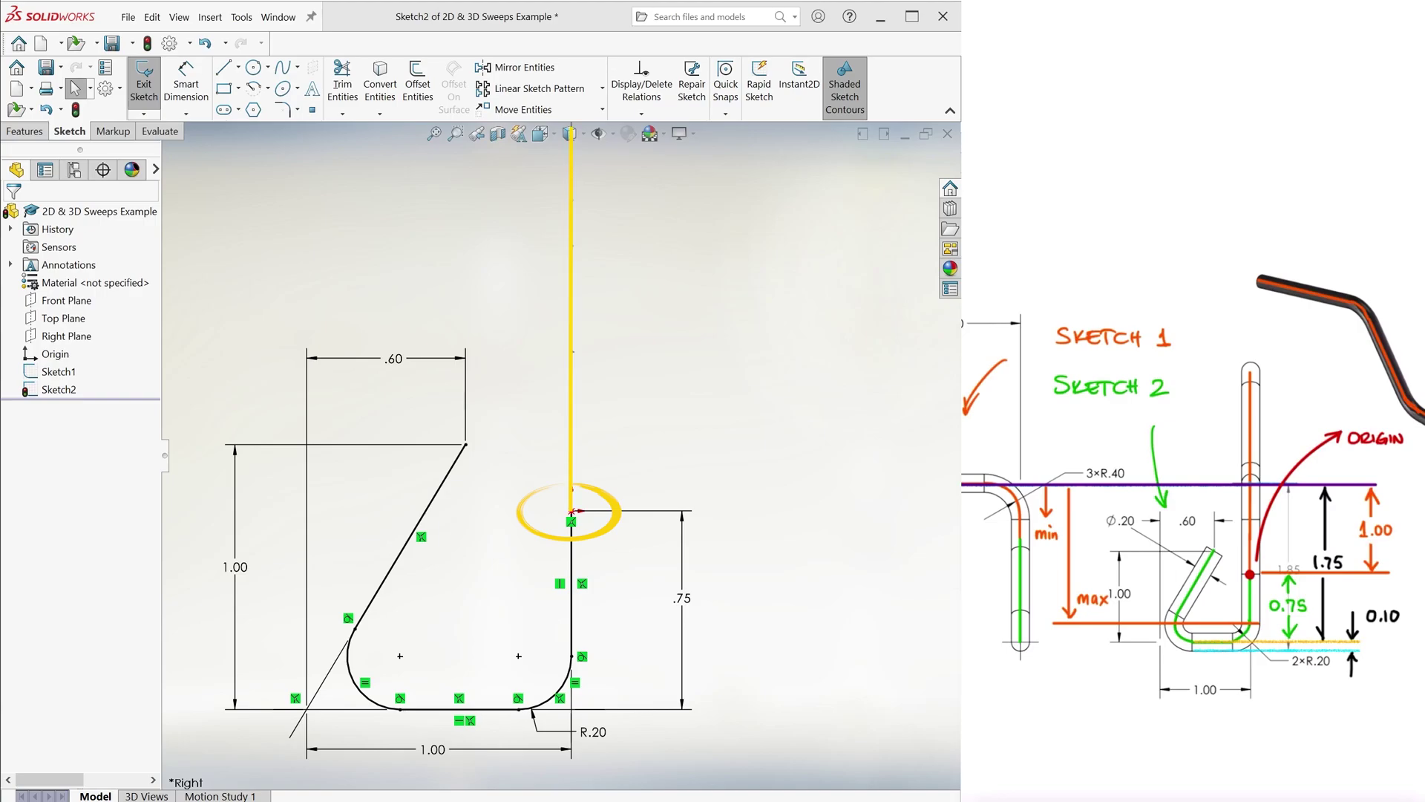
key("ctrl+7")
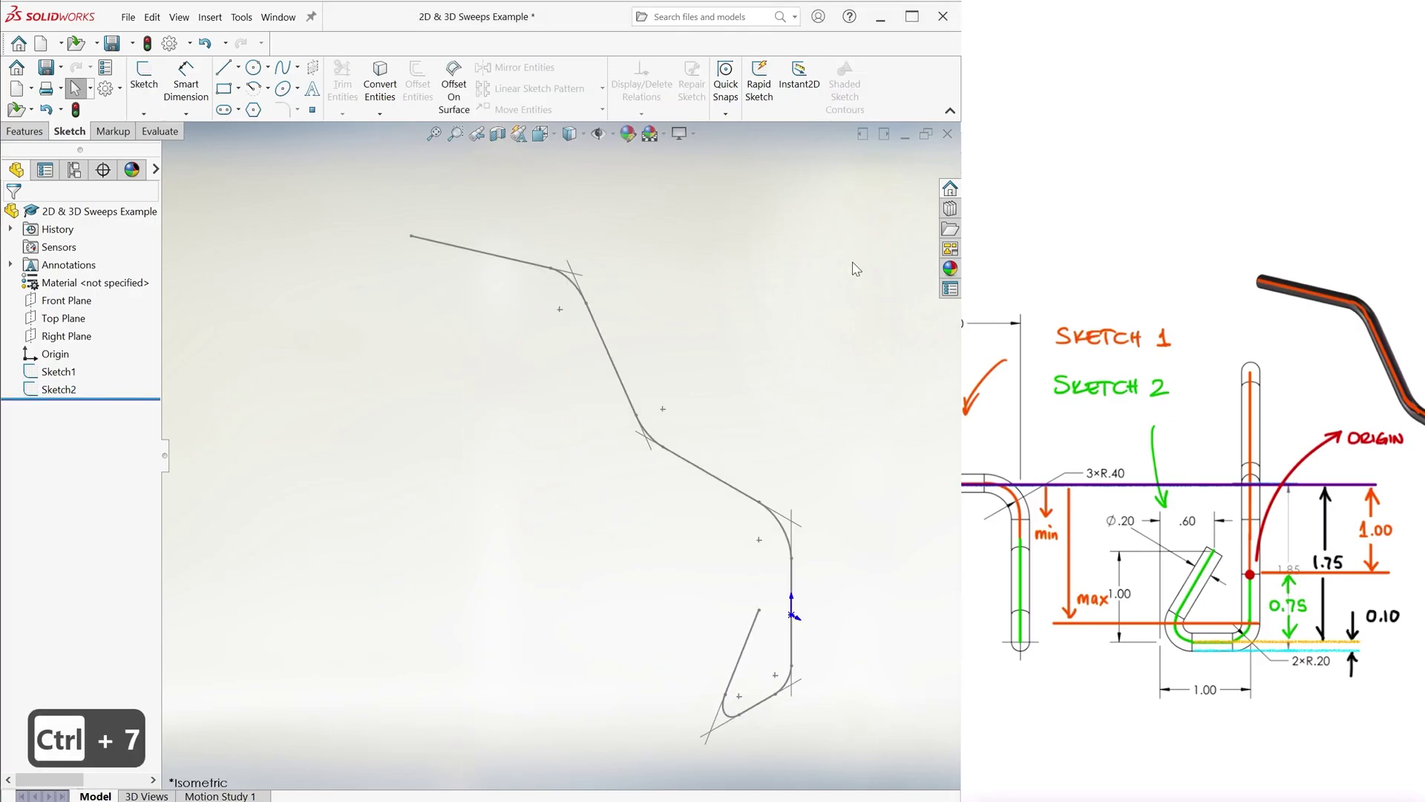
Join Sketch1 and Sketch2 into the composite curve CompCurve1.
left_click(24, 130)
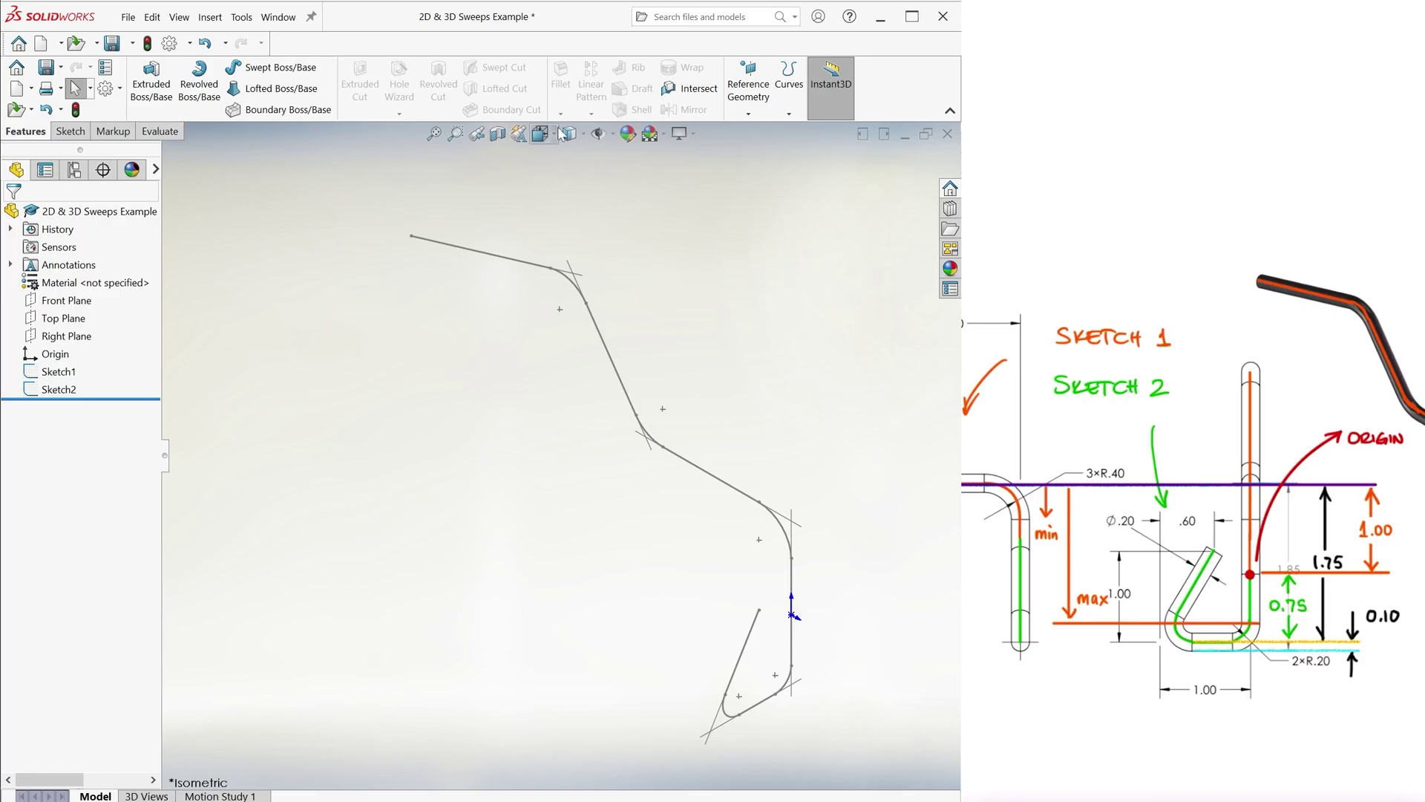
left_click(789, 84)
left_click(821, 155)
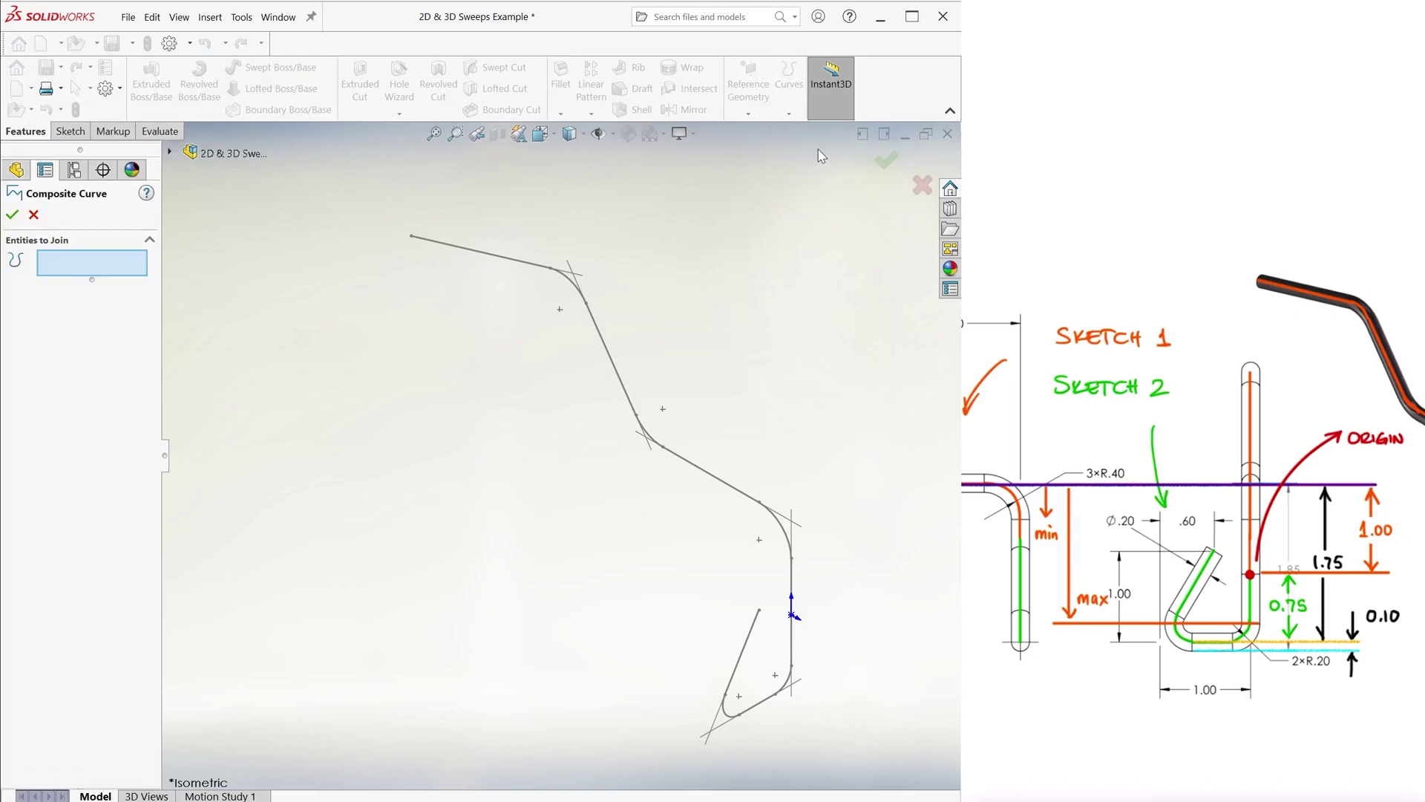
left_click(605, 343)
left_click(791, 640)
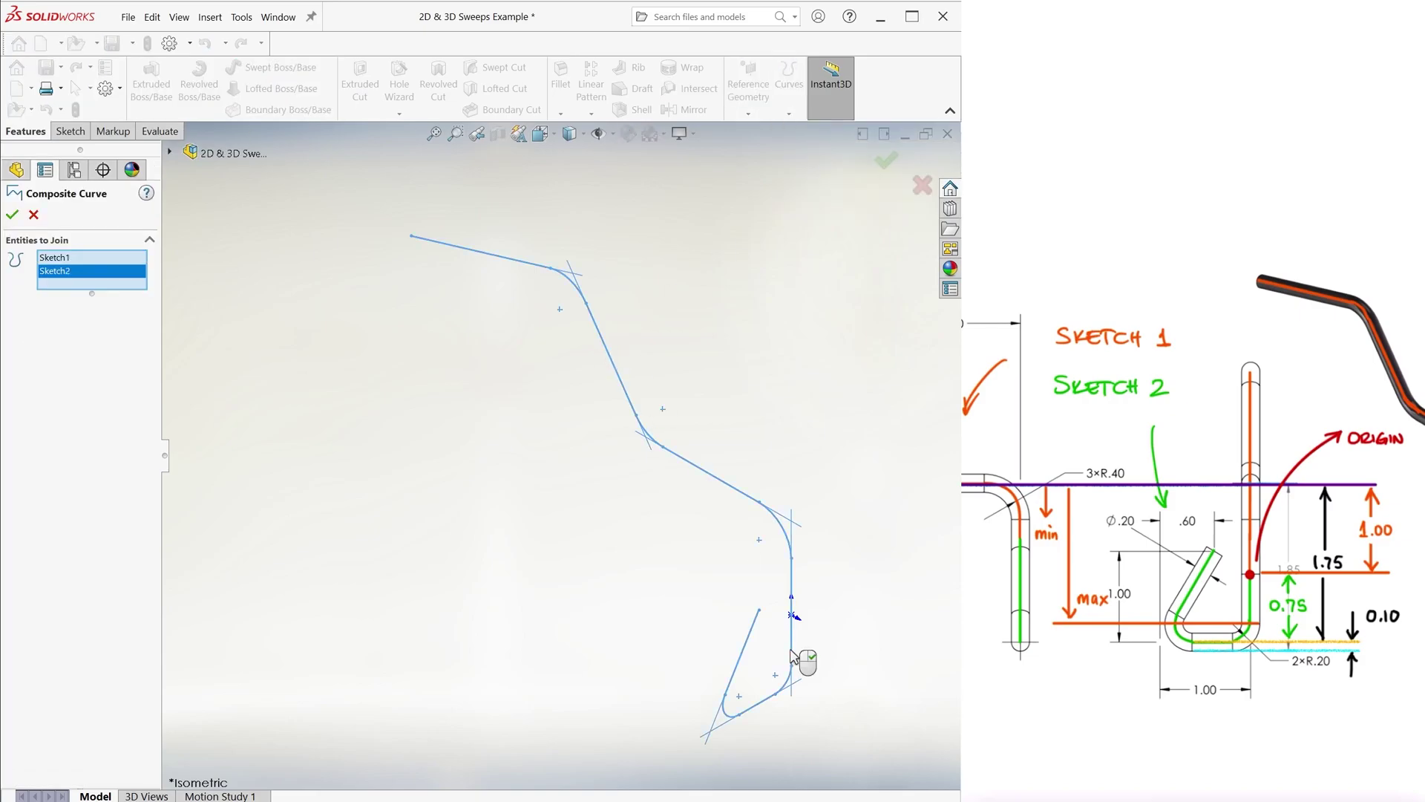
left_click(12, 215)
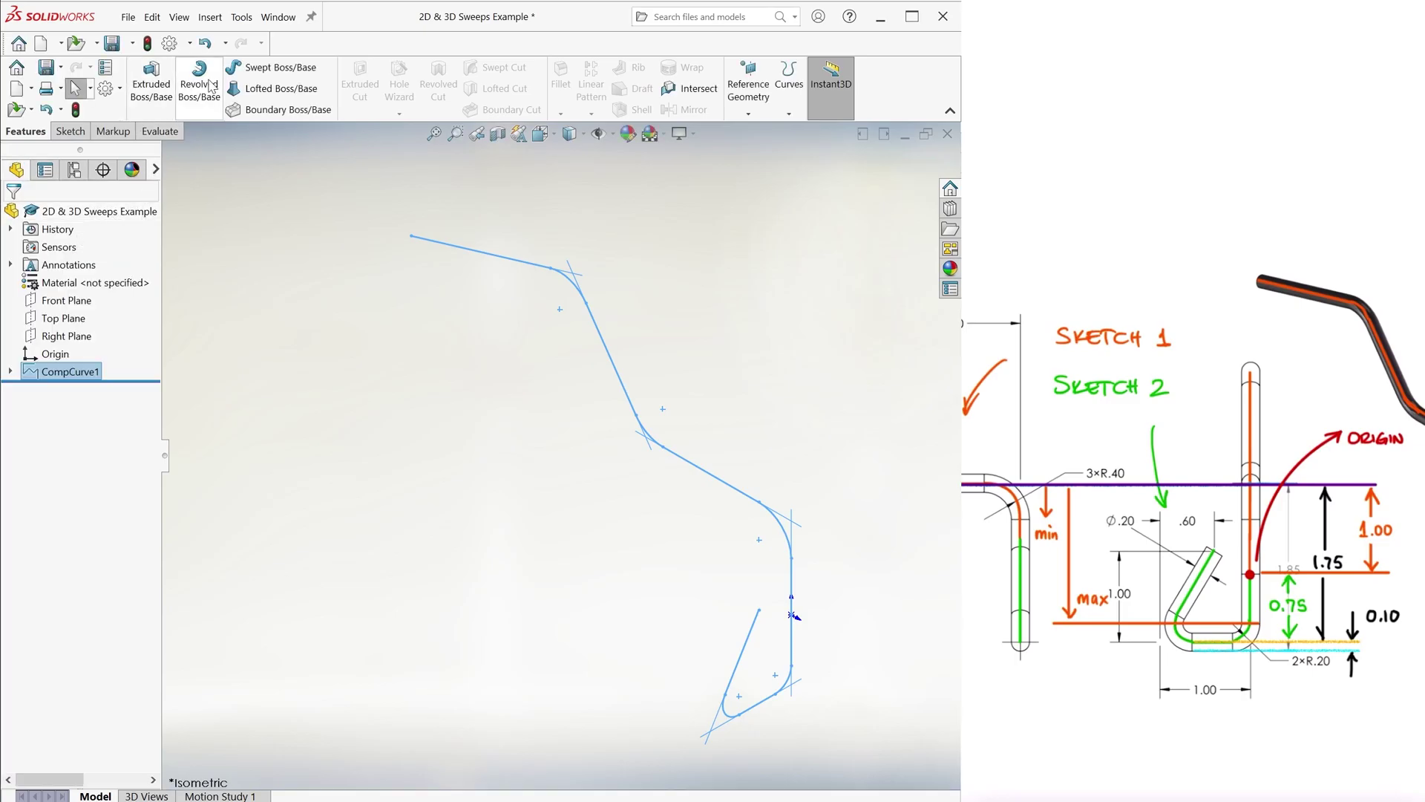
Sweep a 0.20-inch circular profile along CompCurve1 to make the solid rod.
left_click(259, 71)
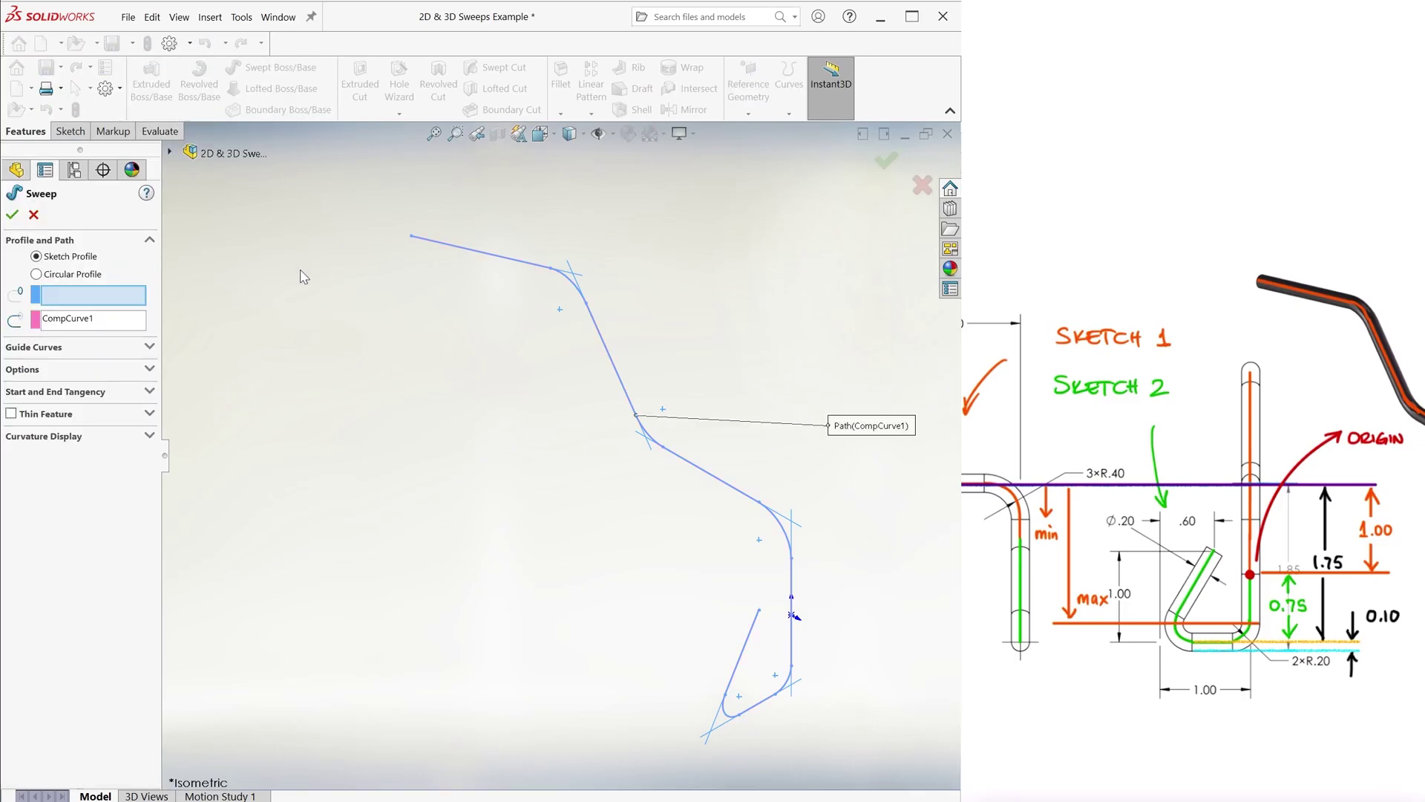
left_click(36, 274)
type(".2")
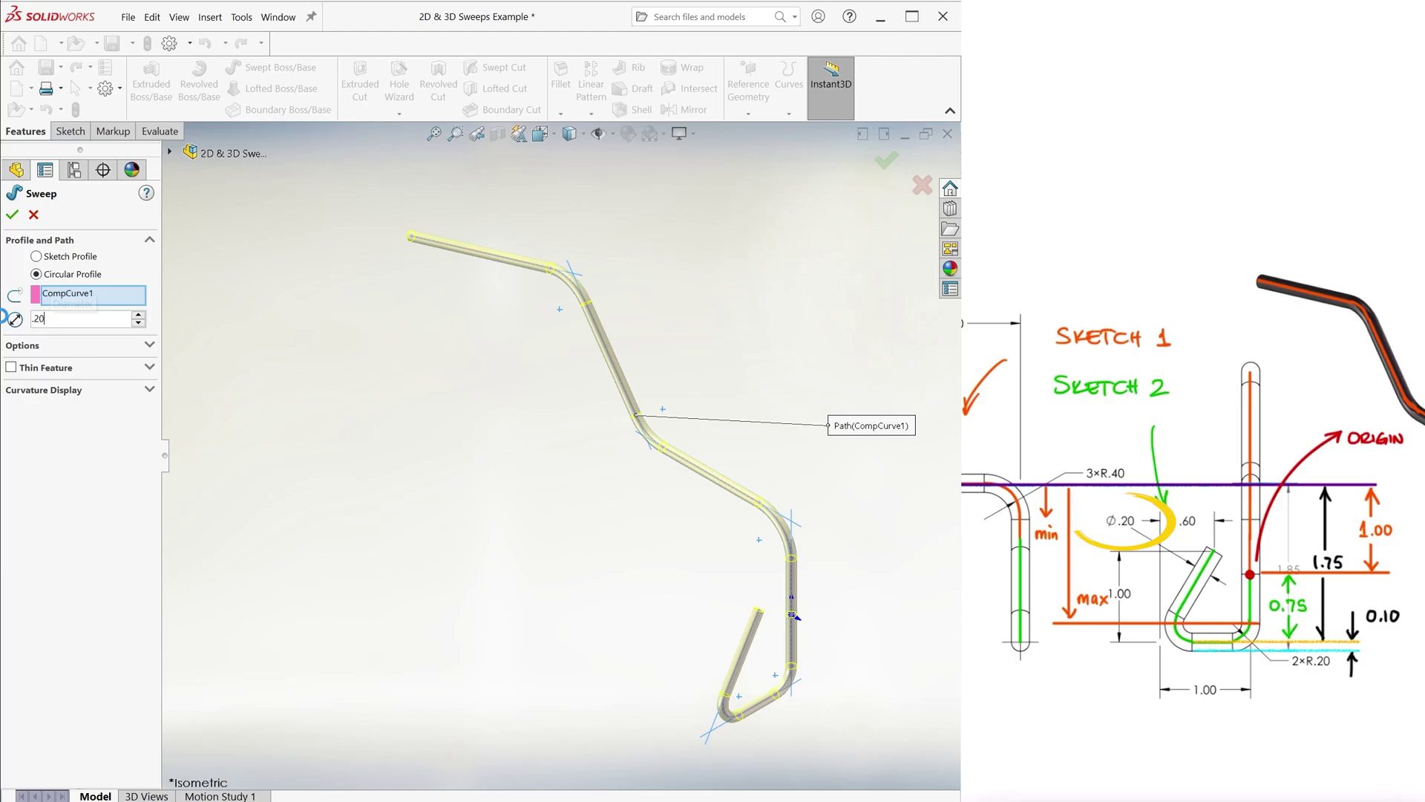
key("Return")
left_click(12, 216)
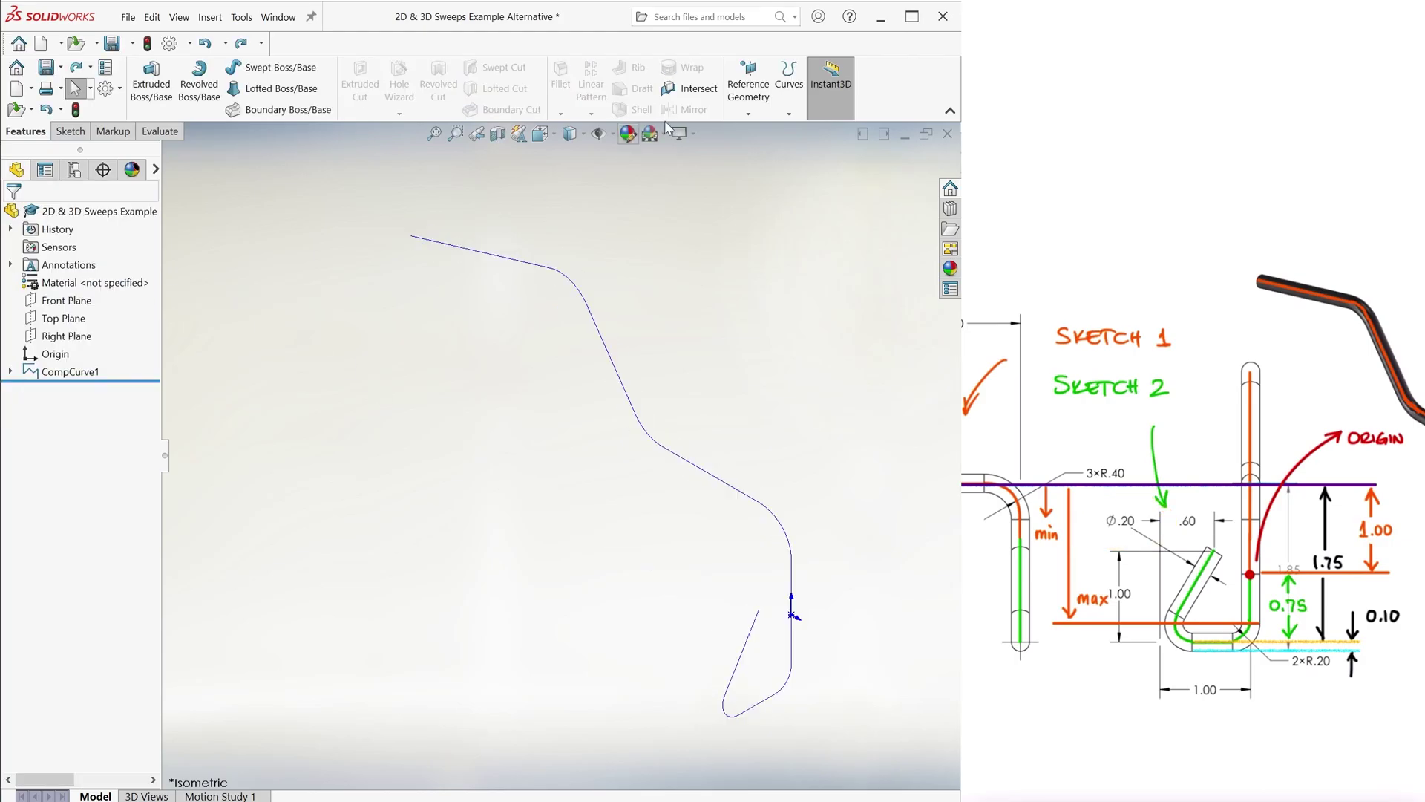
Create reference plane Plane1 at the end point of the path curve.
left_click(748, 88)
left_click(771, 132)
left_click(446, 245)
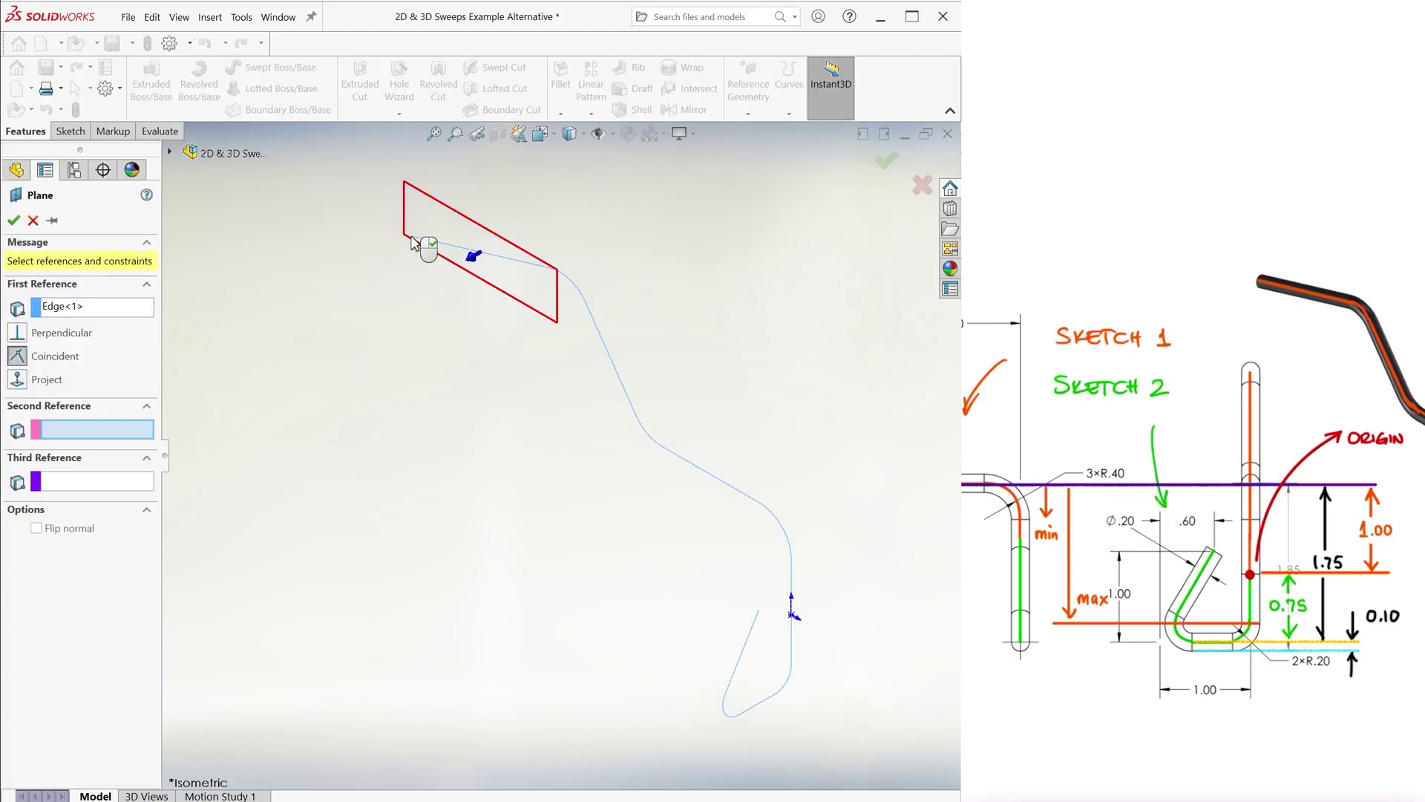
key("Return")
Sketch a circle on Plane1 and dimension its diameter to .20.
left_click(343, 196)
left_click(253, 67)
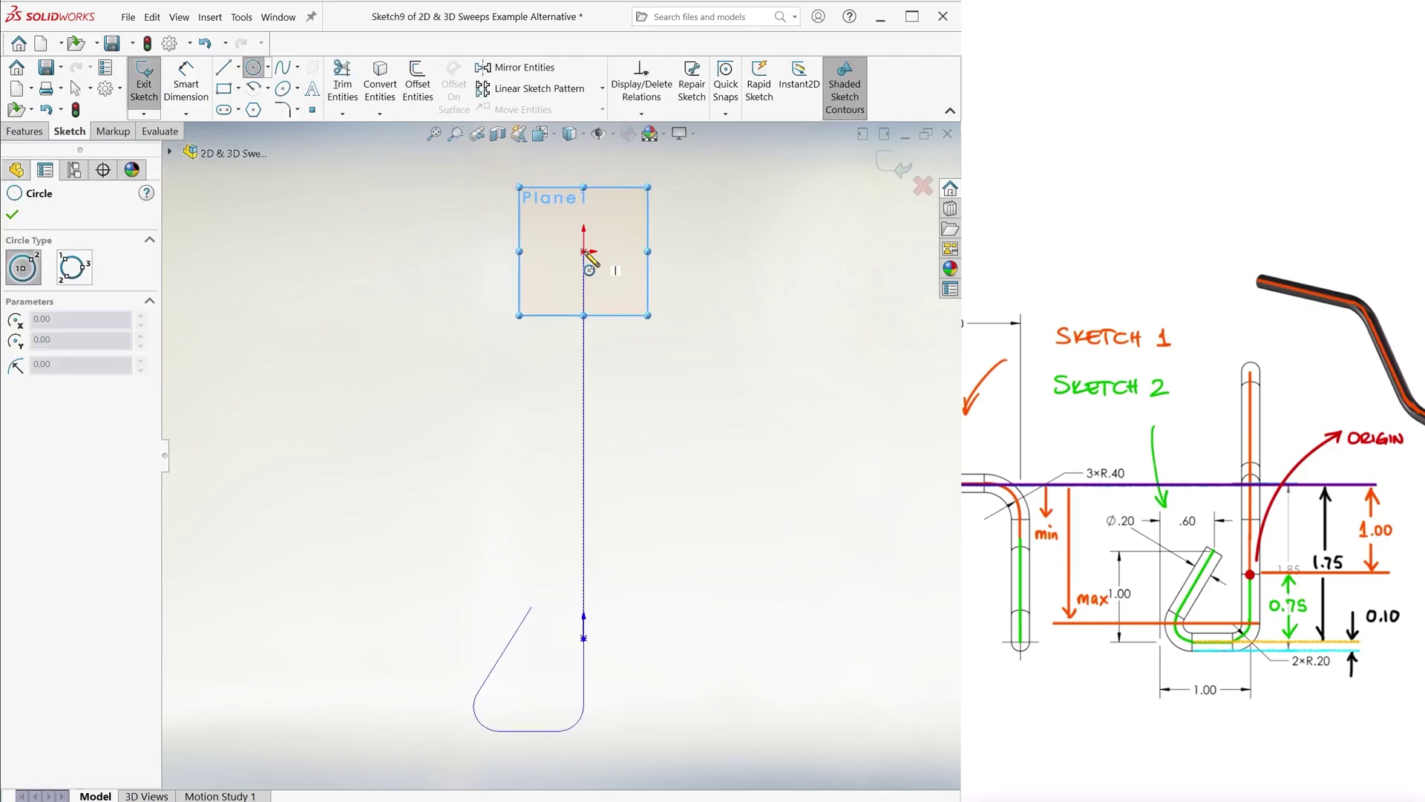
scroll(589, 271, "down", 3)
left_click(573, 278)
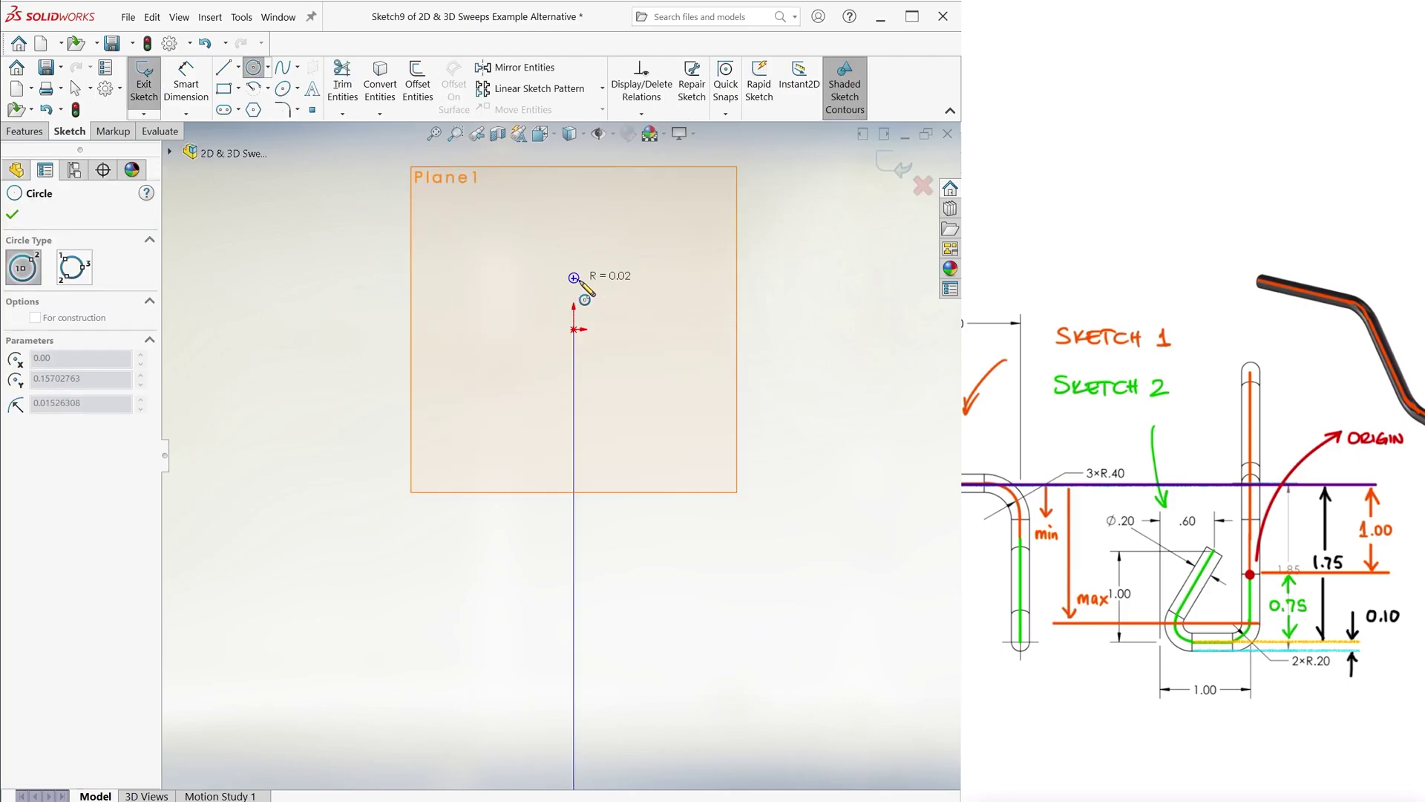
left_click(587, 282)
left_click(638, 237)
type(".2")
key("Return")
scroll(653, 245, "up", 3)
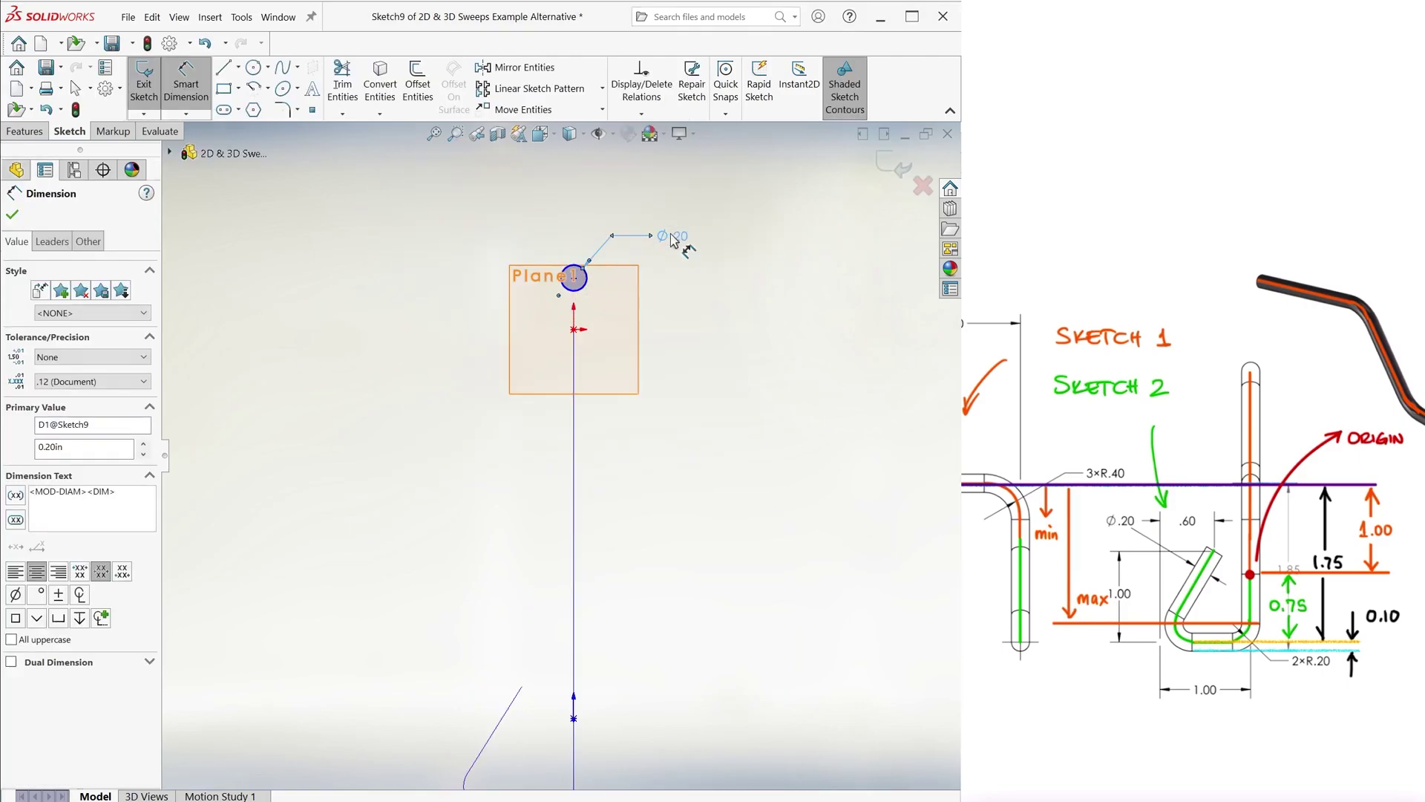
middle_click_drag(616, 282, 519, 319)
key("Escape")
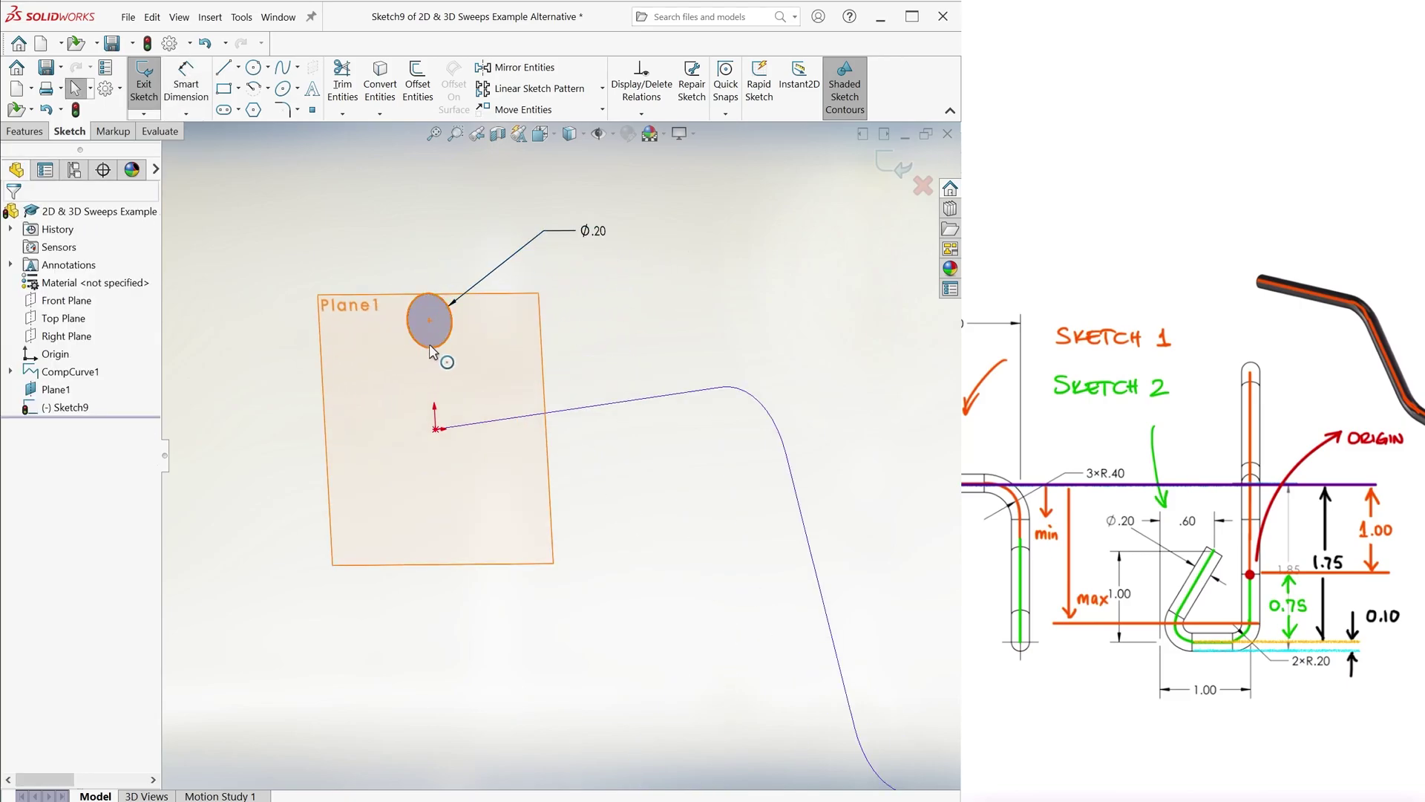
Make the circle centre coincident with the origin and exit the sketch.
left_click(431, 322)
left_click(435, 428, "ctrl")
left_click(15, 437)
key("Escape")
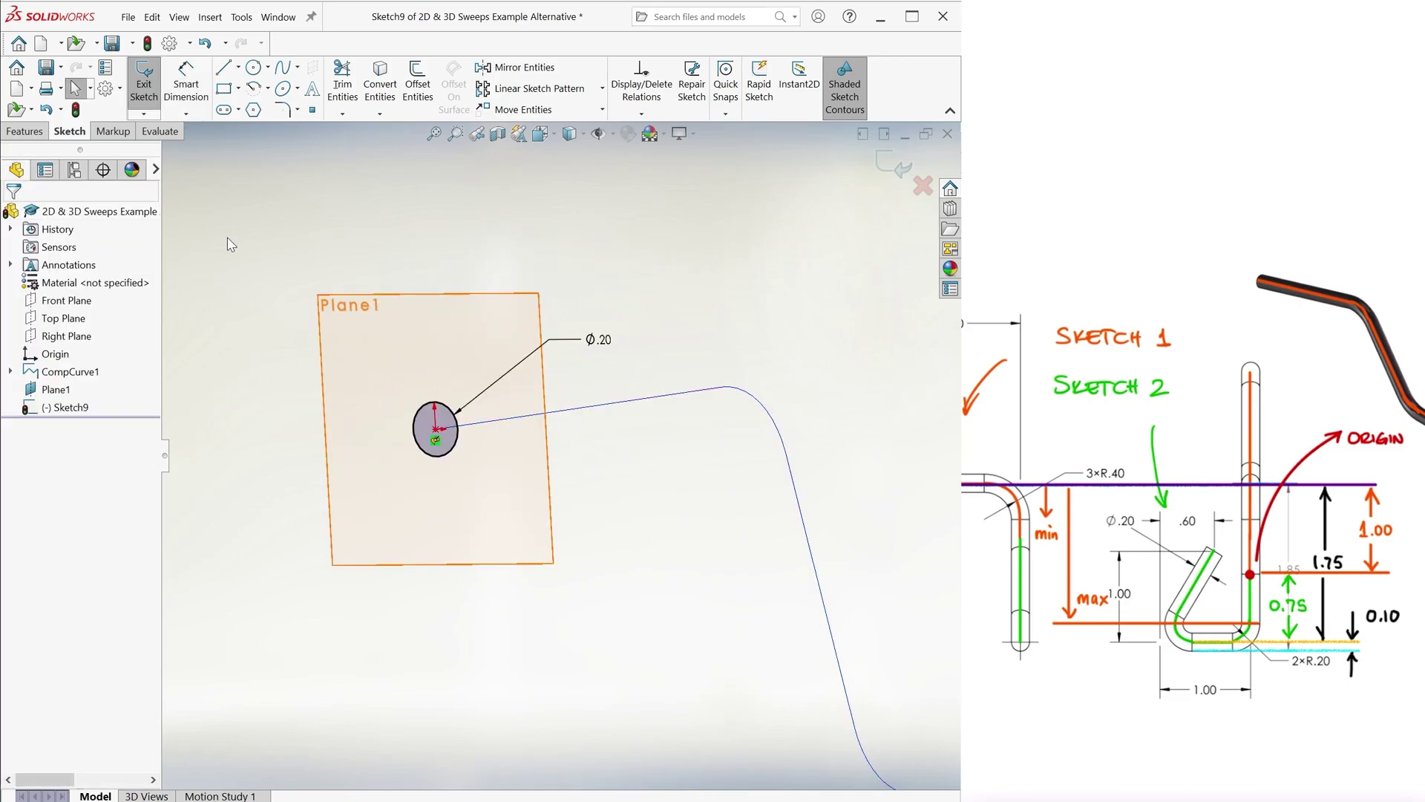
scroll(543, 448, "up", 2)
left_click(894, 165)
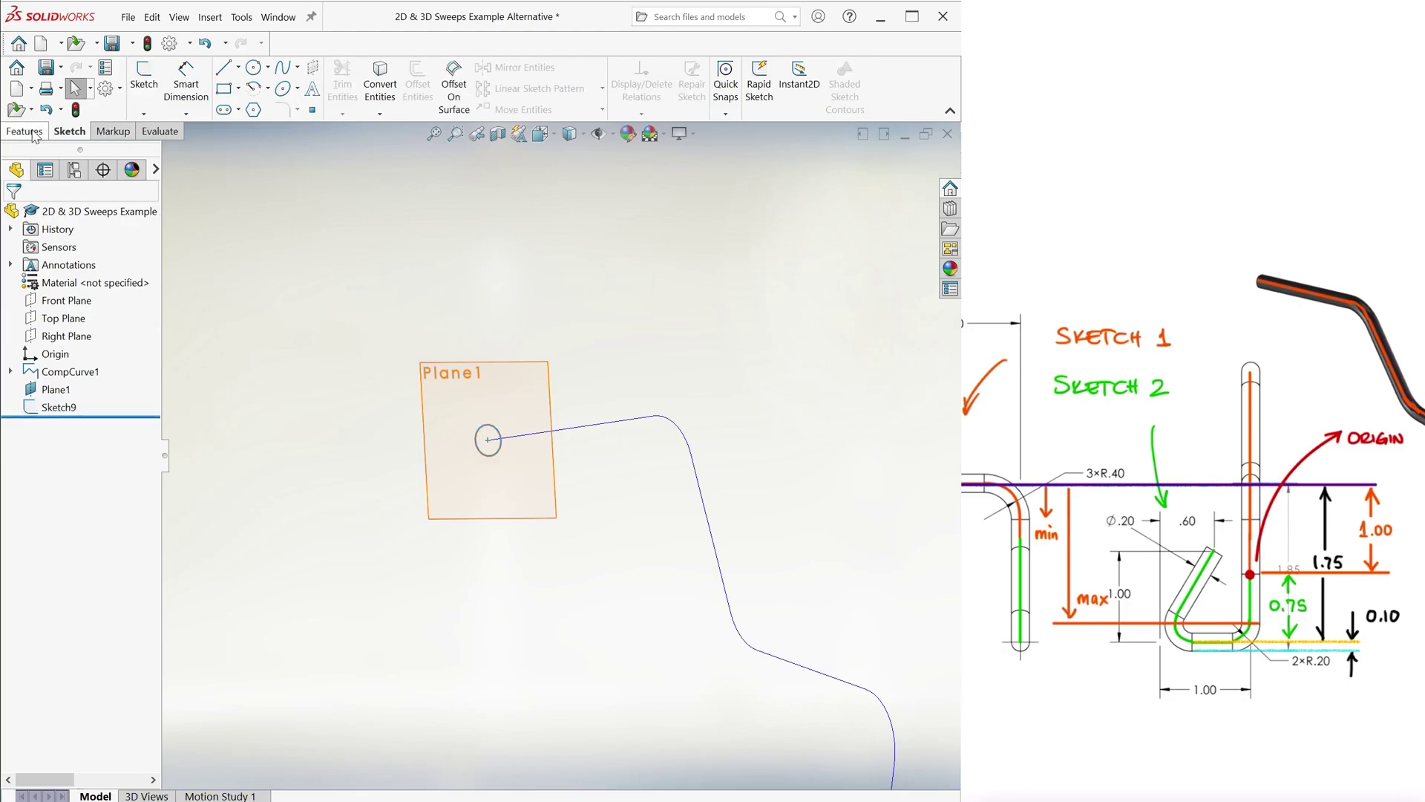
Try sweeping the circle along the composite curve, then cancel the sweep.
left_click(259, 74)
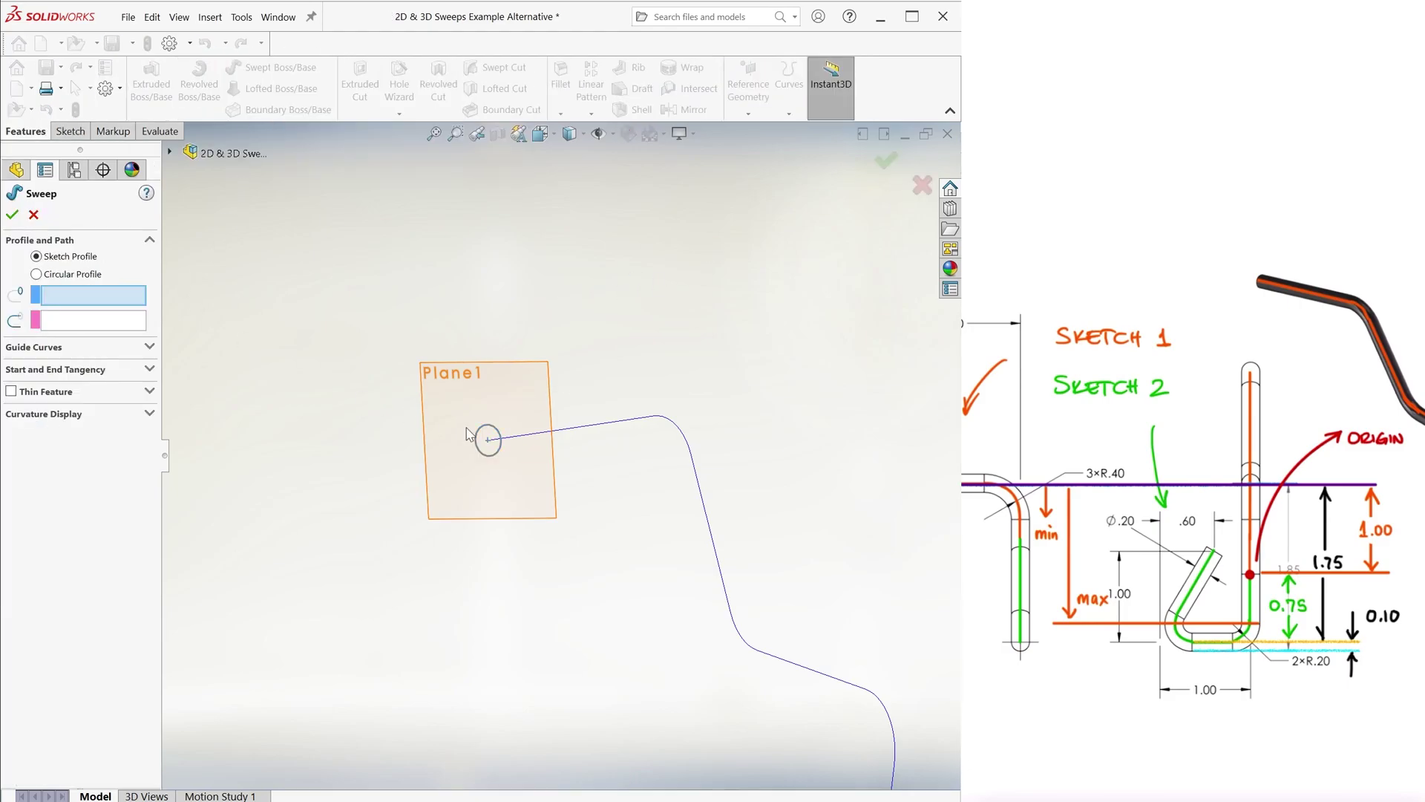
left_click(577, 428)
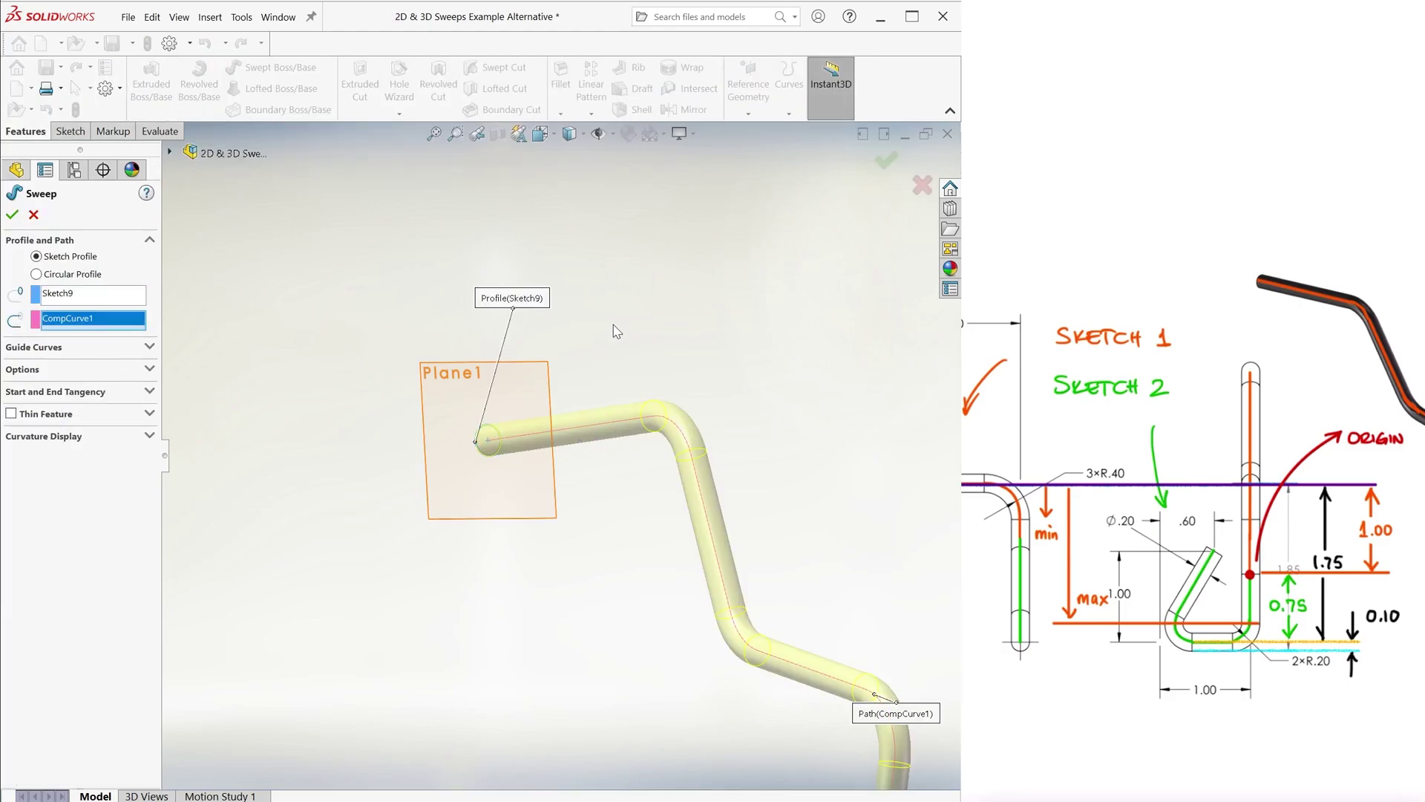
left_click(921, 184)
Redefine Plane1 using Right Plane and the path's end point as references.
left_click(484, 436)
right_click(140, 362)
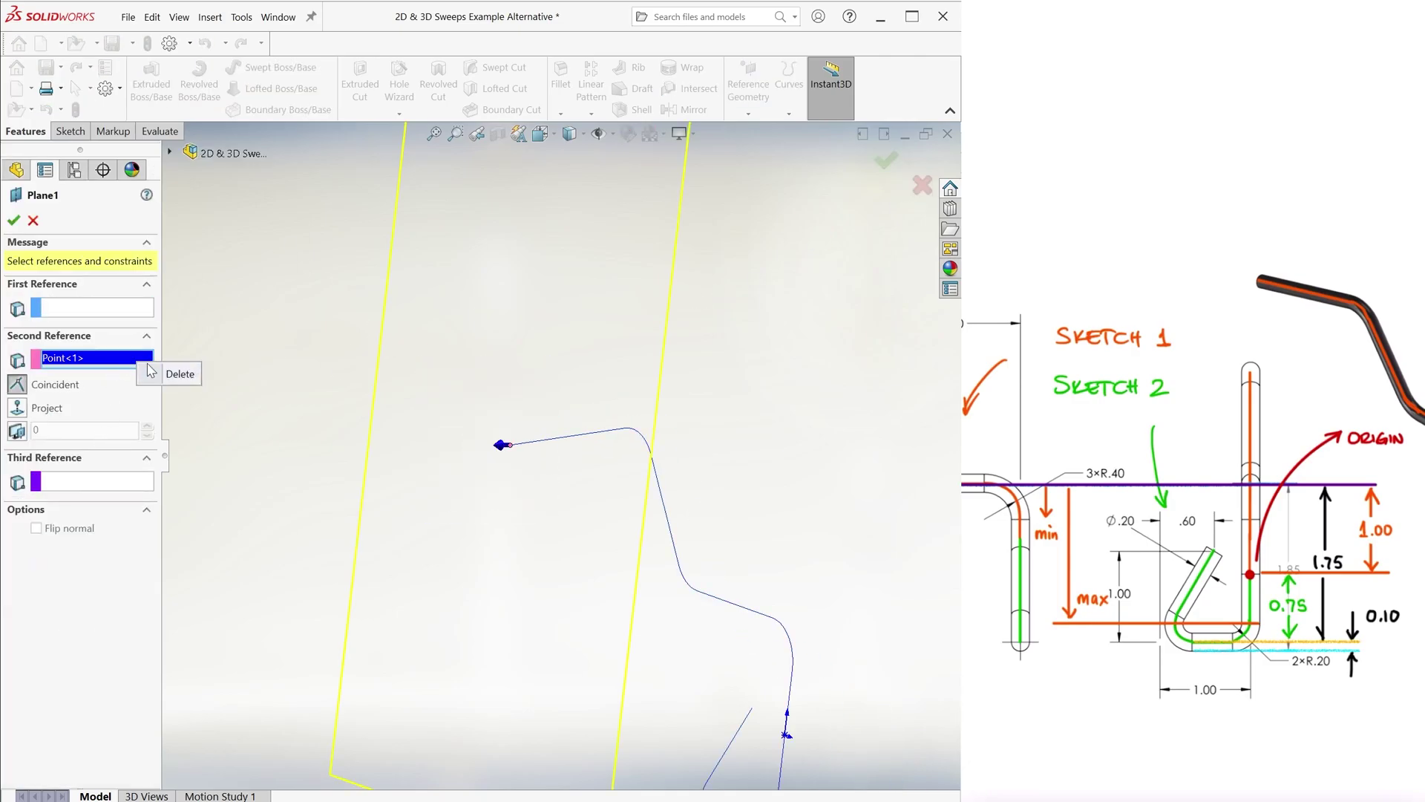
left_click(175, 374)
left_click(169, 152)
left_click(241, 277)
left_click(511, 445)
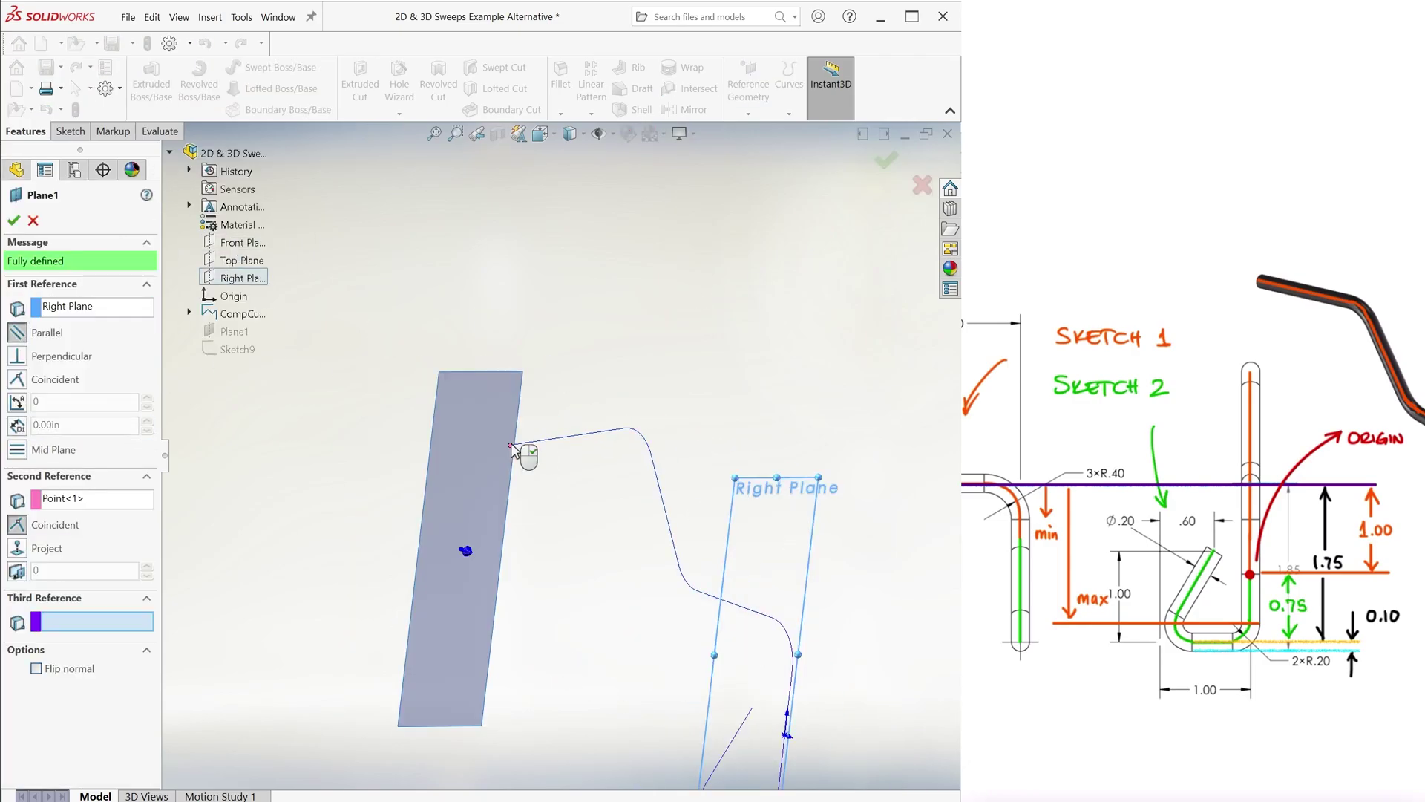
right_click(512, 450)
key("ctrl+7")
Sweep the Sketch9 circle along CompCurve1 into Sweep2, then hide Plane1.
left_click(271, 68)
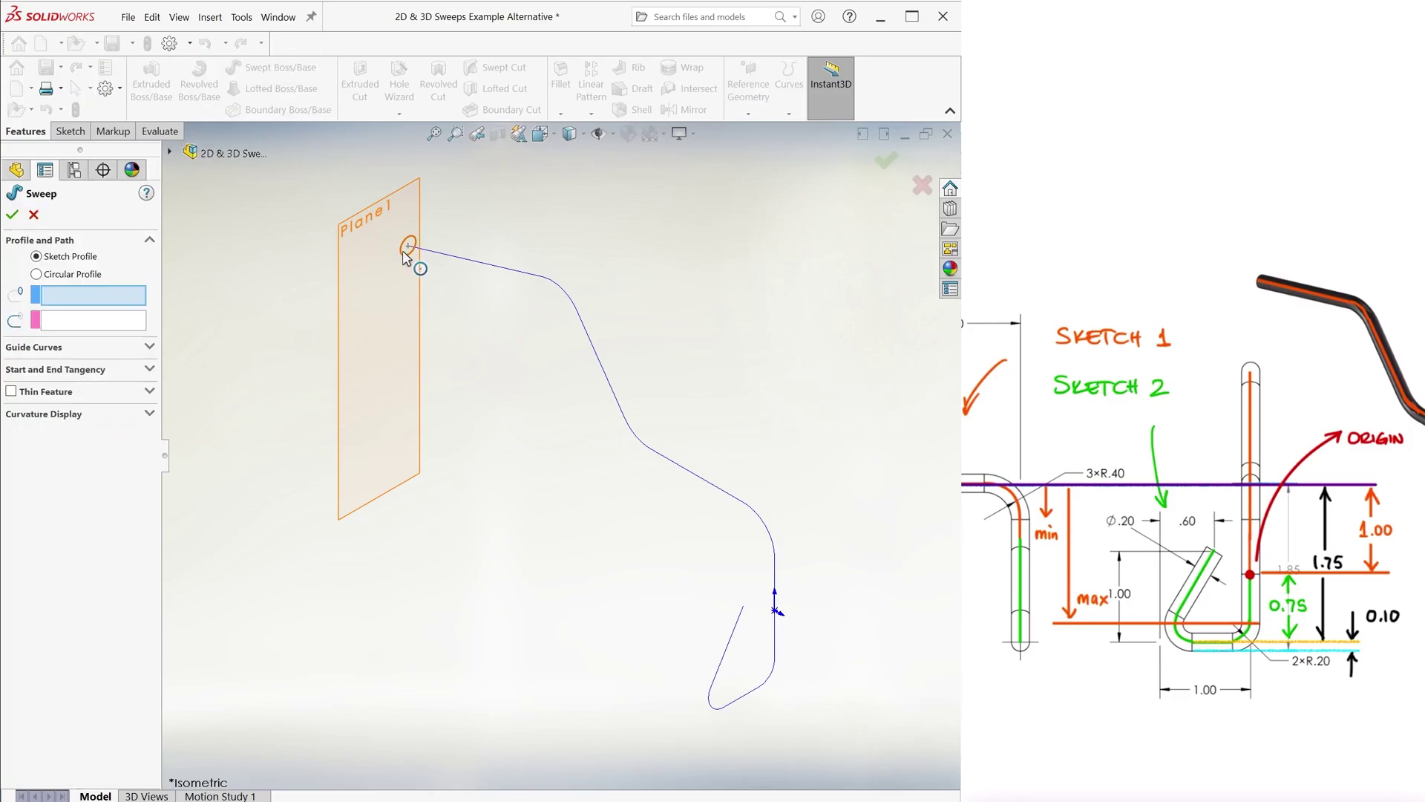
left_click(407, 252)
left_click(446, 254)
right_click(460, 264)
left_click(56, 406)
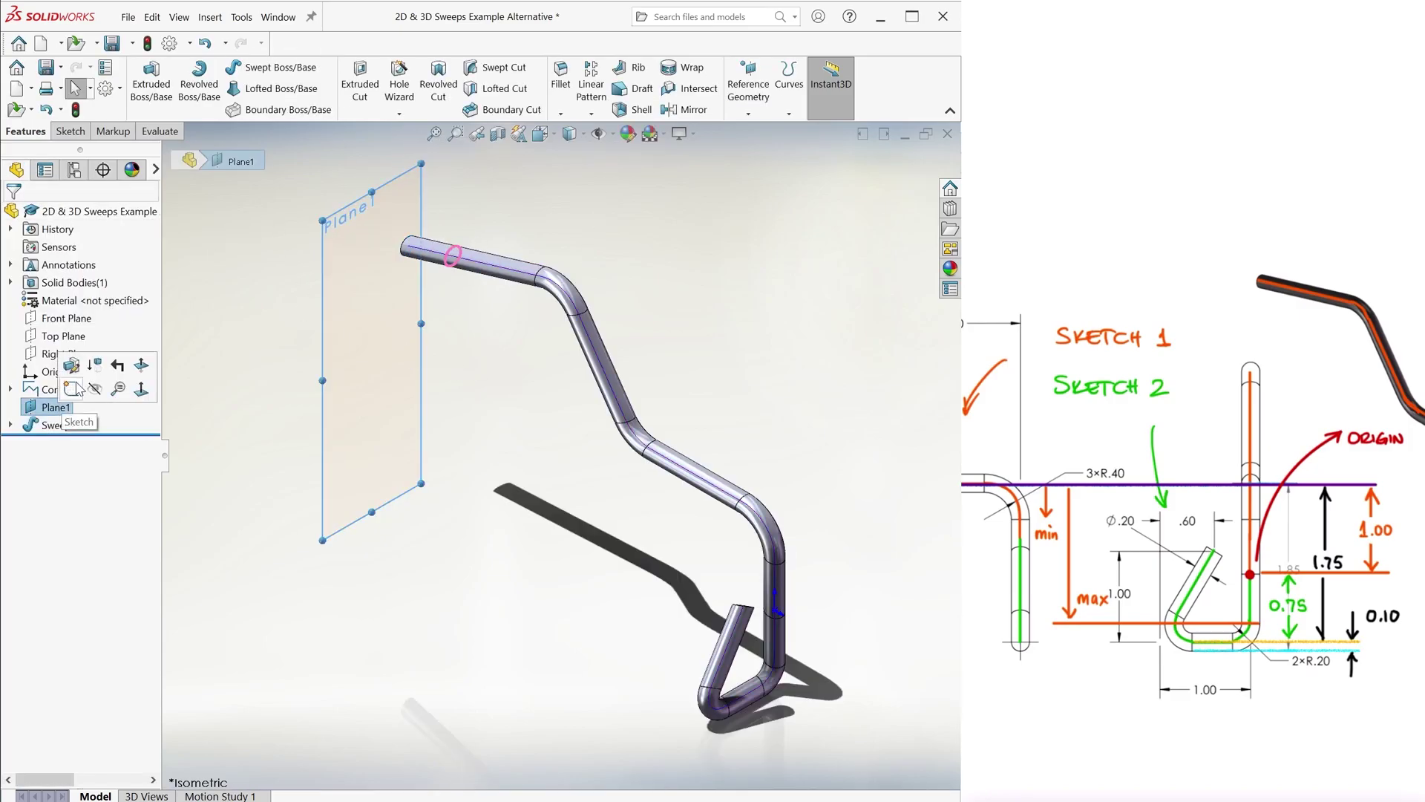
key("Escape")
key("ctrl+1")
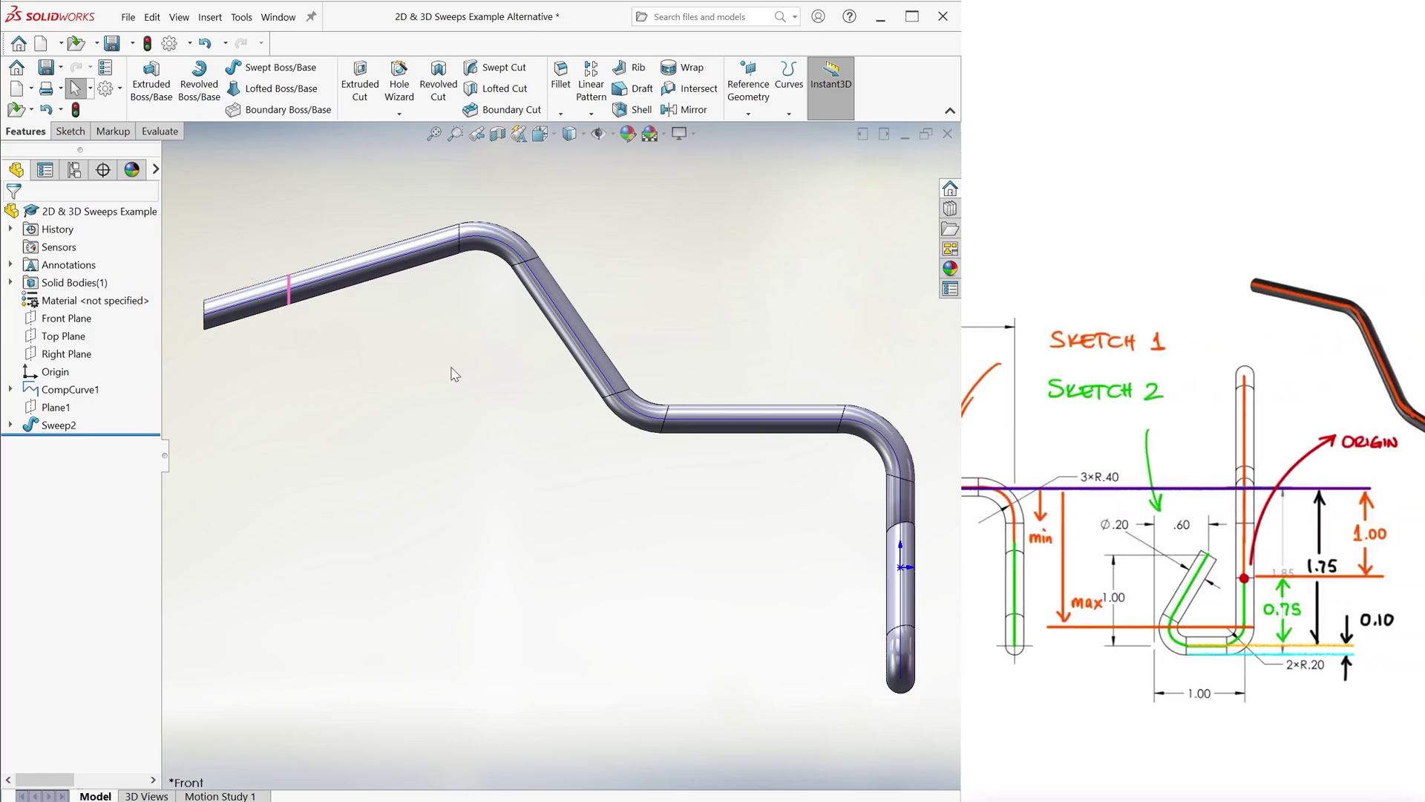
Assign Plain Carbon Steel to the rod through the Material entry in the feature tree.
key("ctrl+4")
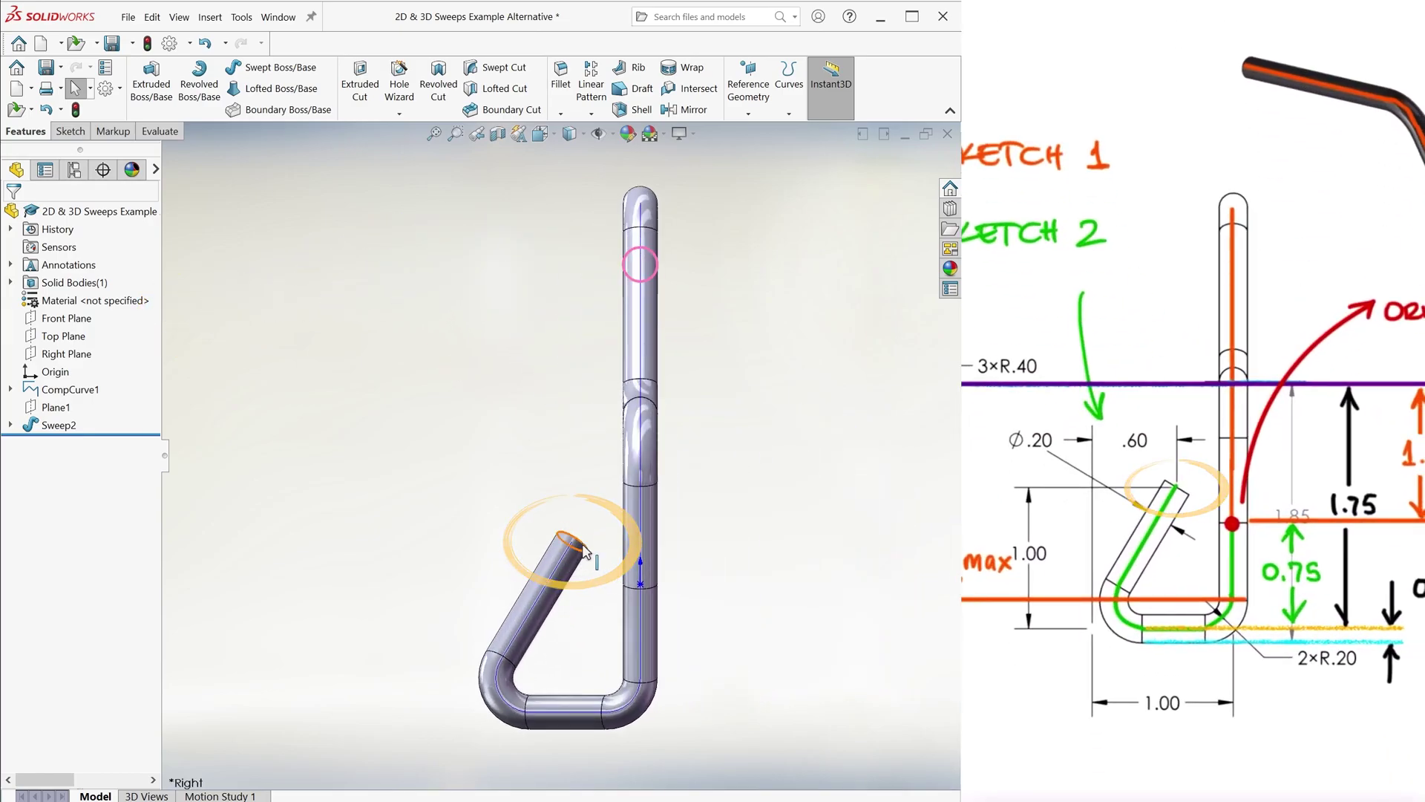
right_click(59, 428)
left_click(72, 387)
key("Escape")
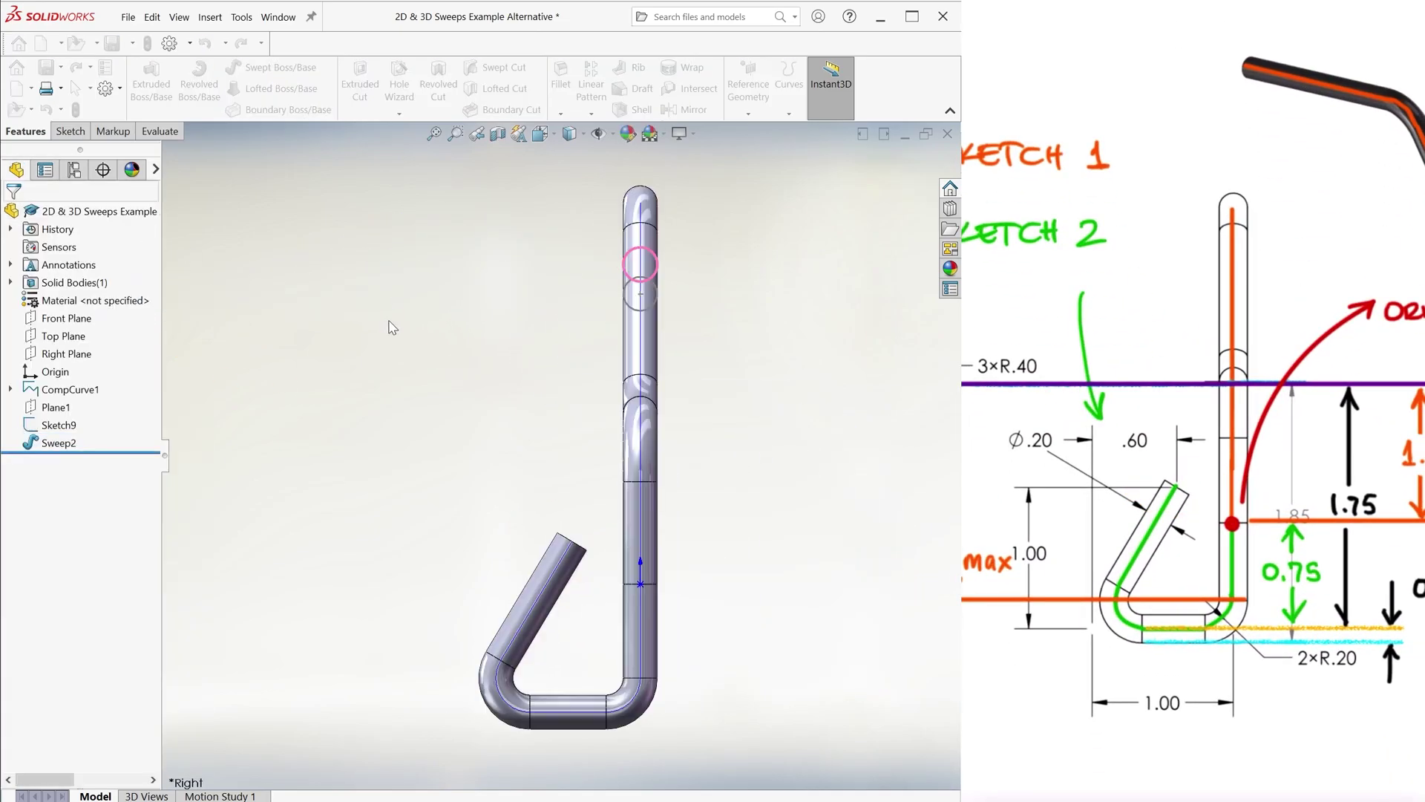
right_click(109, 303)
left_click(187, 377)
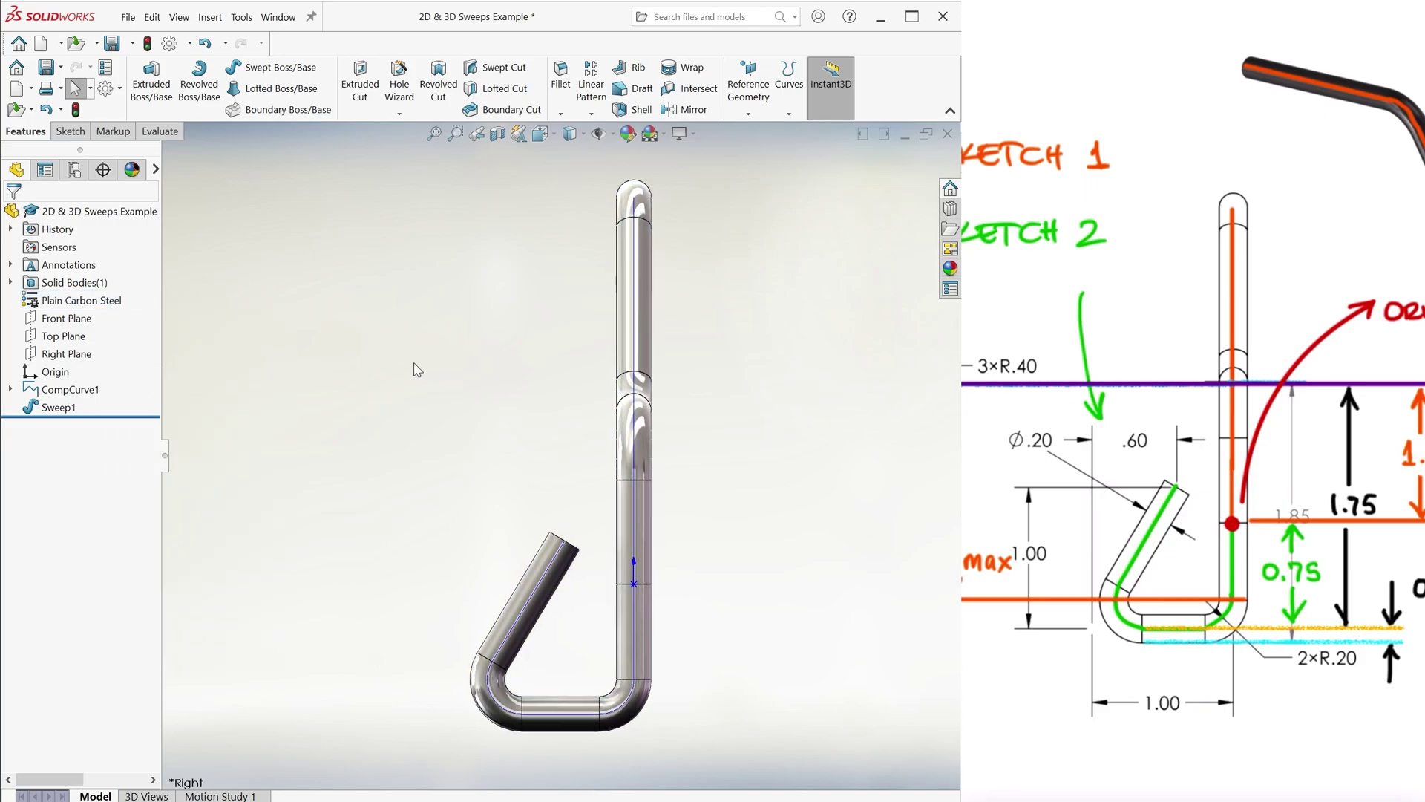